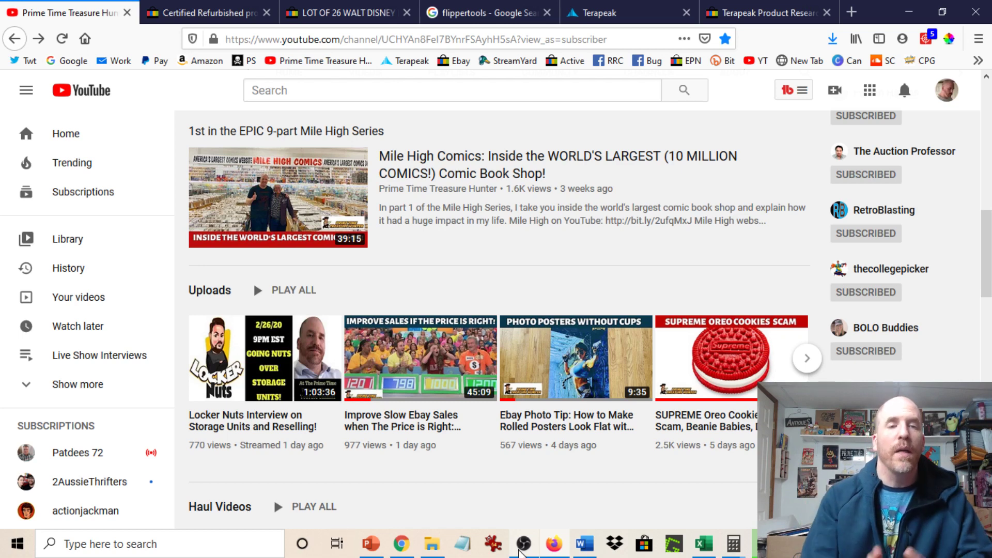
- Open eBay's Advanced Search form from the Certified Refurbished tab and tick Completed listings
{"action": "left_click", "coordinate": [205, 12]}
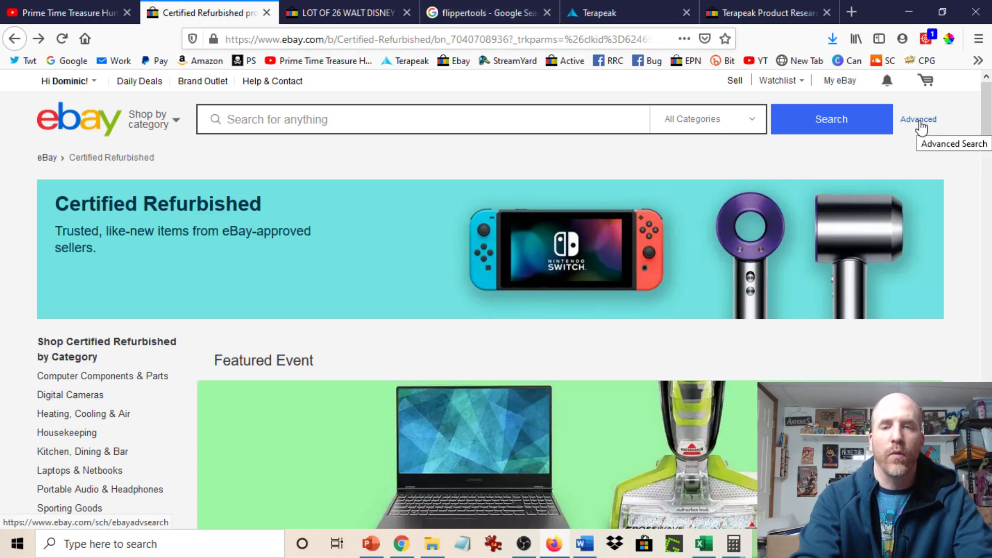
{"action": "left_click", "coordinate": [920, 124]}
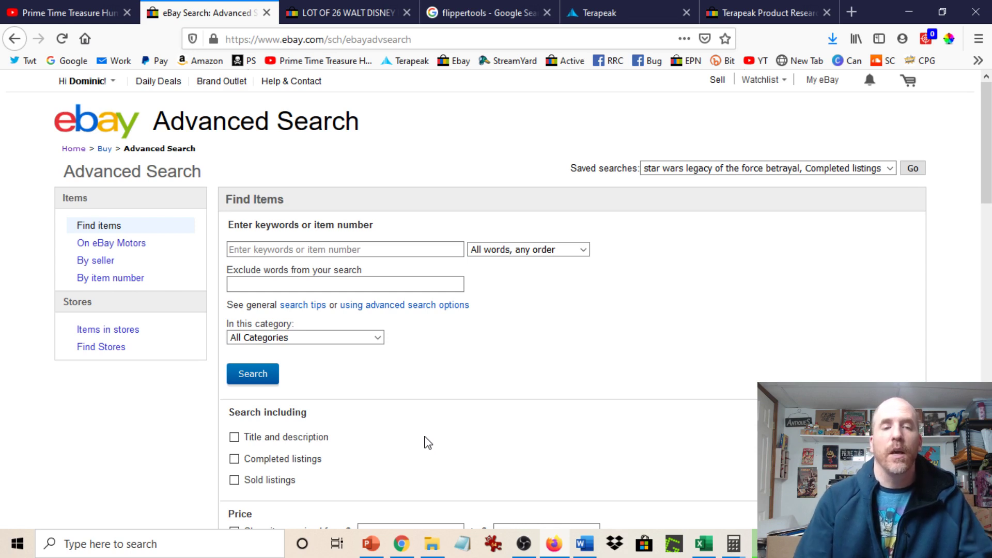
{"action": "left_click", "coordinate": [235, 458]}
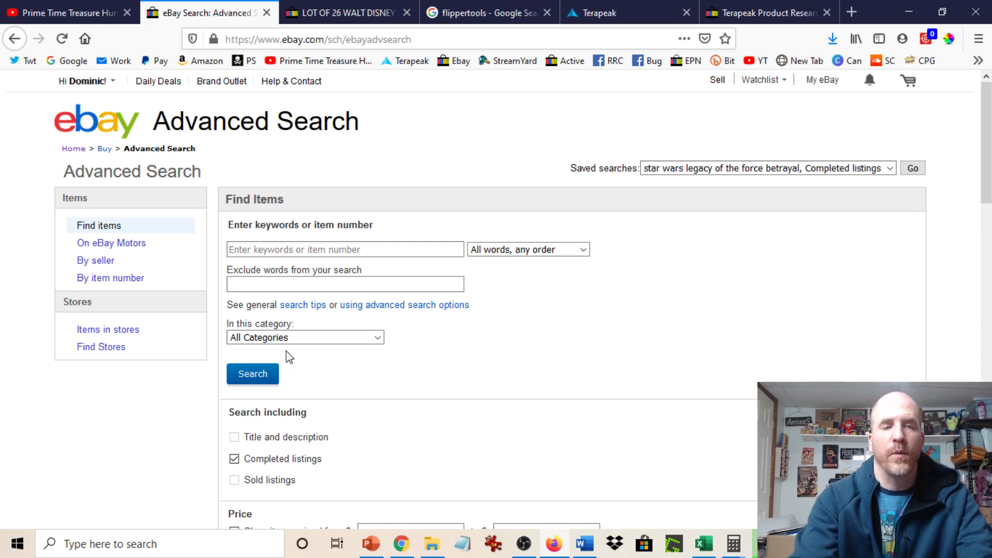
- Paste 'walt disney comics lot' into the Advanced Search keywords, then view the 26-comic Disney lot listing
{"action": "left_click", "coordinate": [266, 248]}
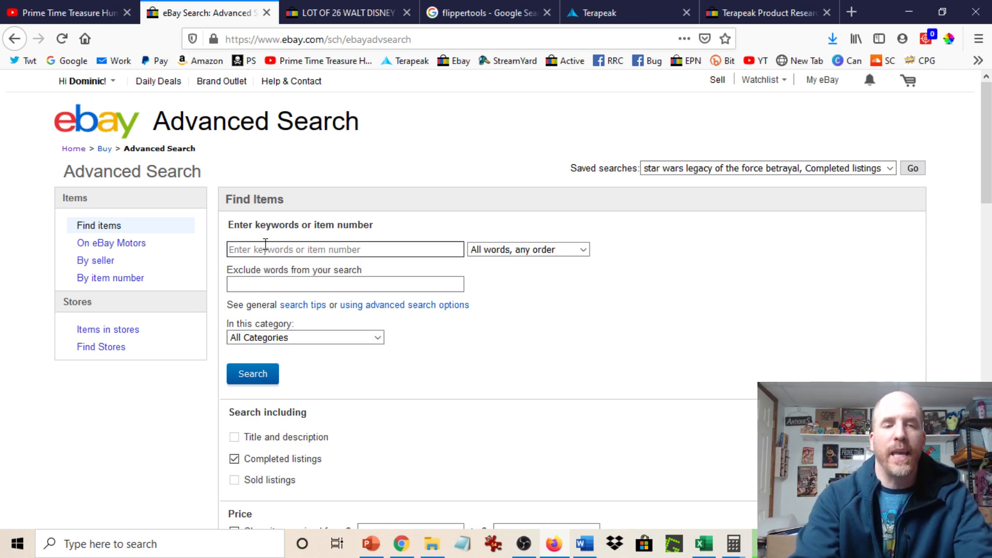
{"action": "right_click", "coordinate": [266, 243]}
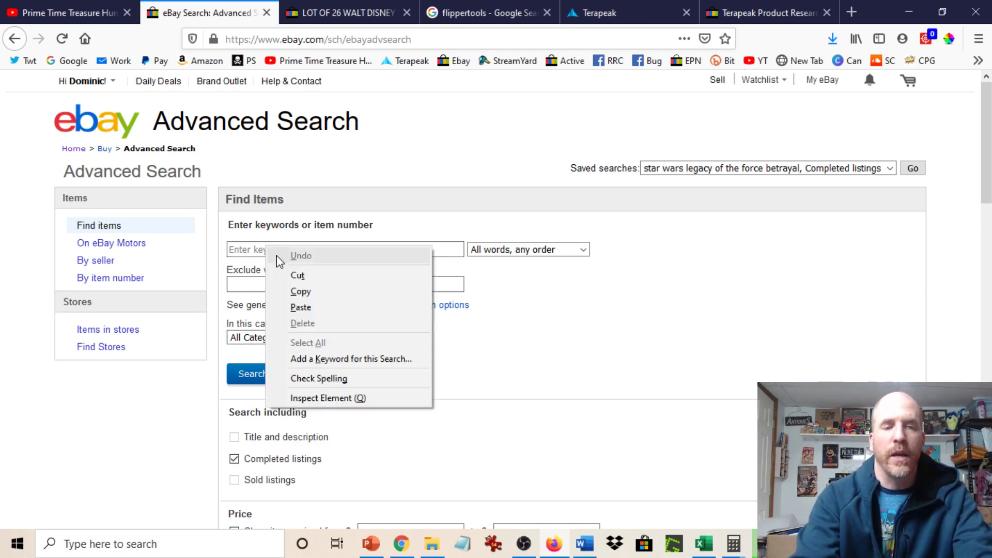
{"action": "left_click", "coordinate": [299, 310]}
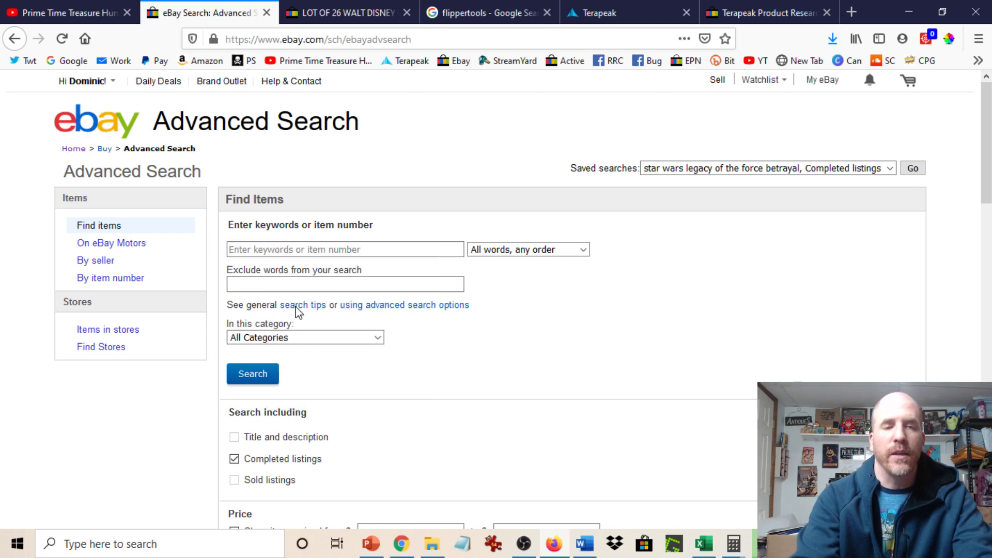
{"action": "left_click", "coordinate": [536, 358]}
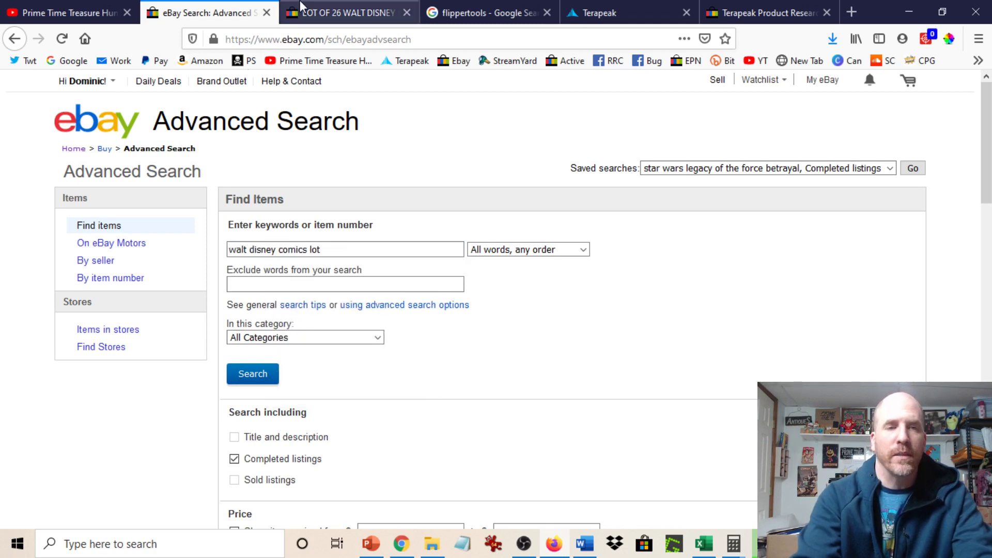
{"action": "left_click", "coordinate": [324, 17]}
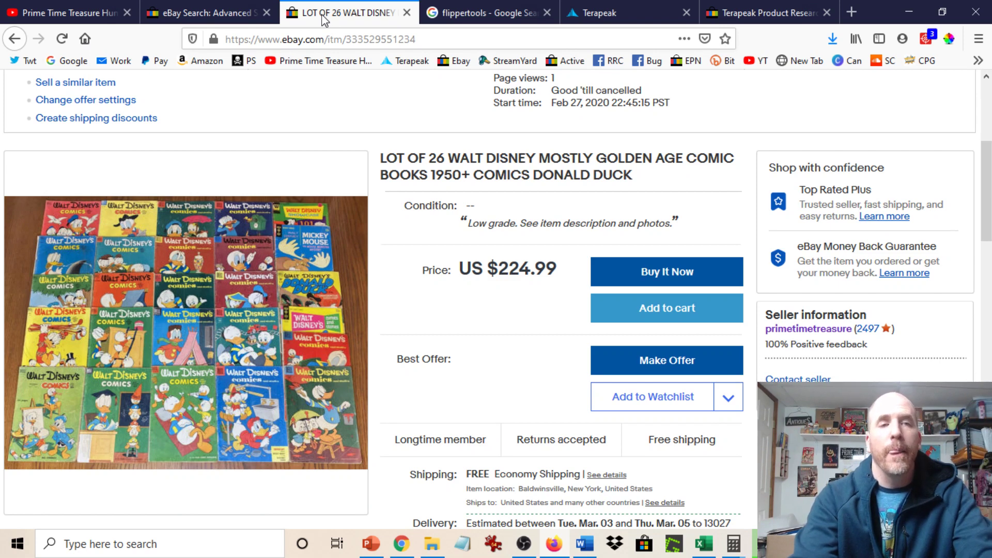
{"action": "left_click", "coordinate": [207, 8]}
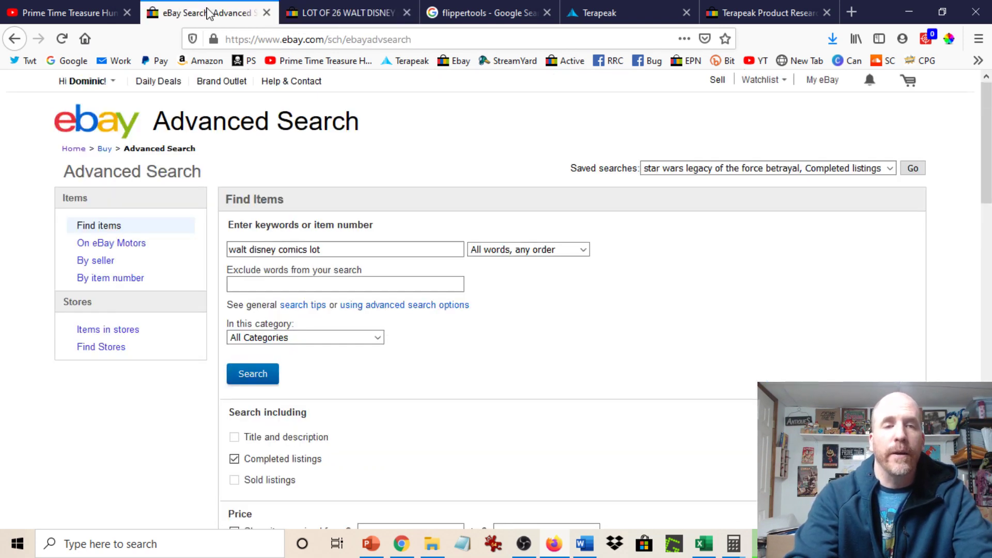
{"action": "left_click", "coordinate": [249, 368]}
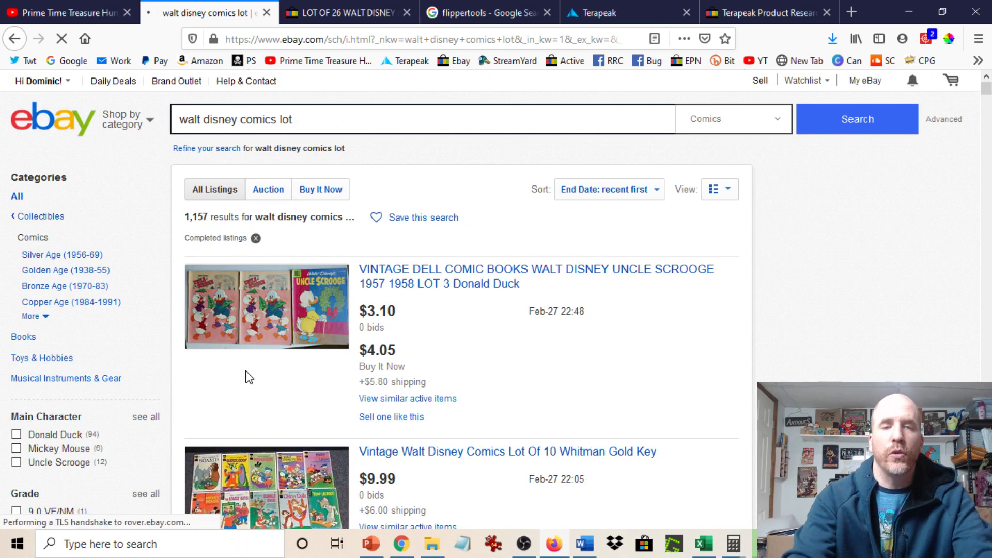
- Sort the 1,157 completed results by end date, newest first, and scroll through them
{"action": "left_click", "coordinate": [654, 192]}
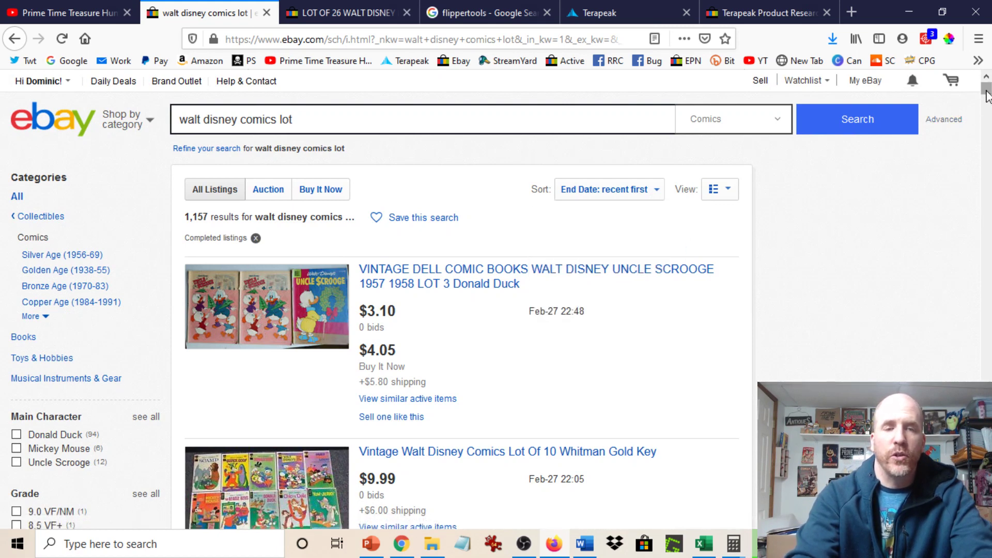
{"action": "scroll", "coordinate": [987, 96], "scroll_direction": "down", "scroll_amount": 1}
{"action": "scroll", "coordinate": [987, 96], "scroll_direction": "down", "scroll_amount": 3}
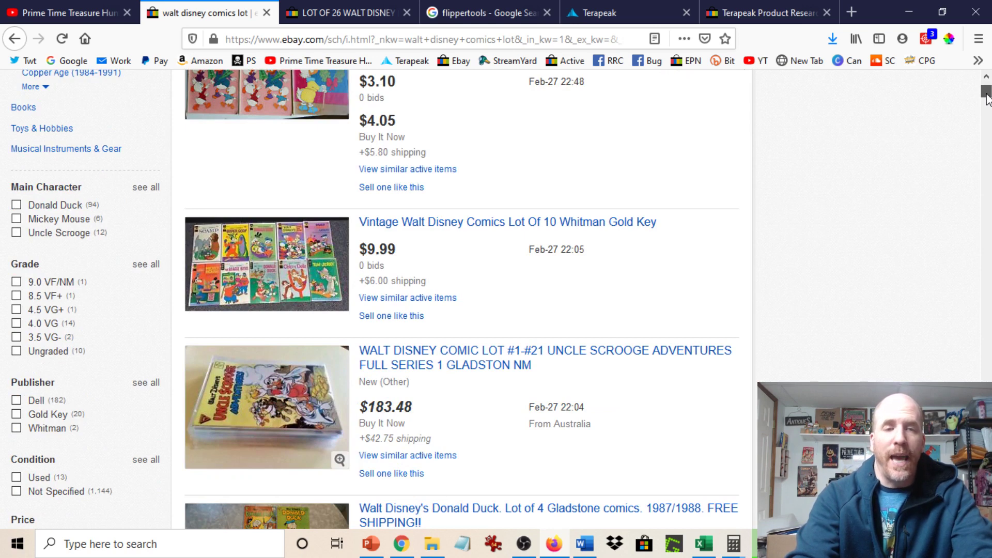
{"action": "scroll", "coordinate": [986, 97], "scroll_direction": "down", "scroll_amount": 1}
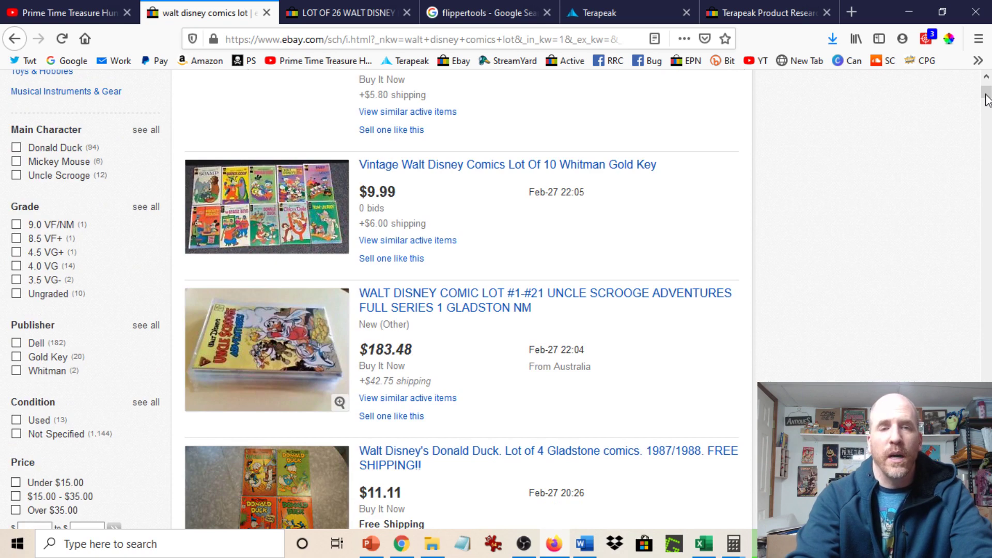
{"action": "scroll", "coordinate": [986, 100], "scroll_direction": "down", "scroll_amount": 3}
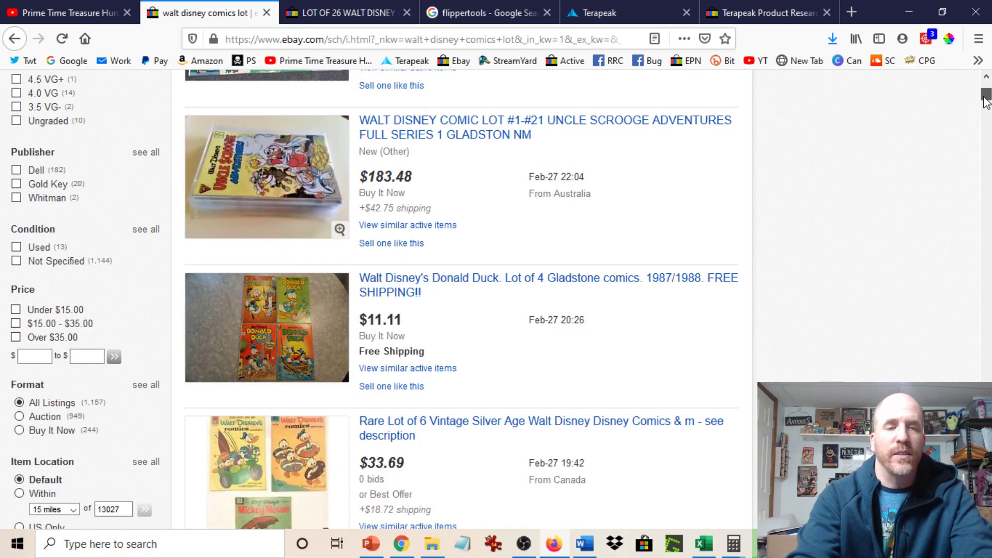
{"action": "scroll", "coordinate": [986, 100], "scroll_direction": "down", "scroll_amount": 2}
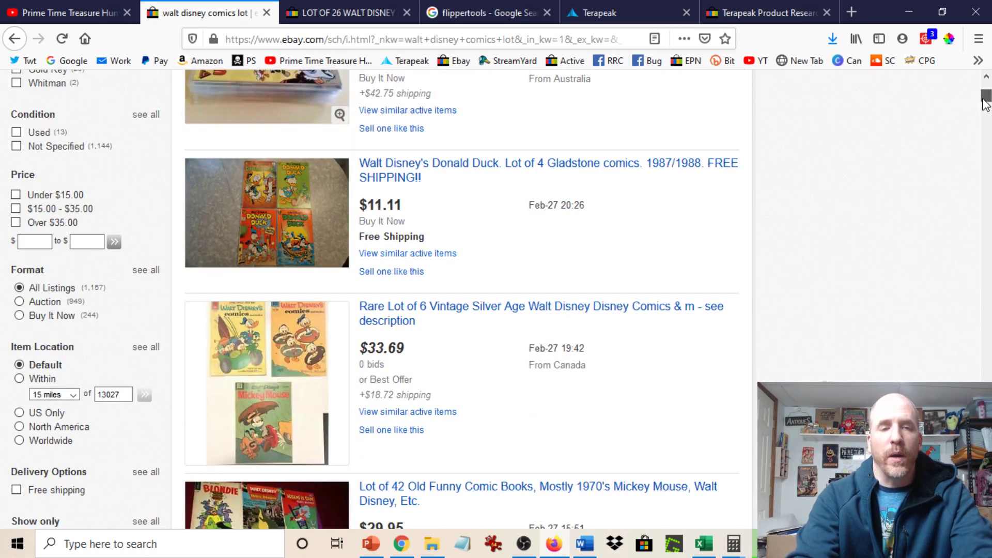
{"action": "scroll", "coordinate": [986, 101], "scroll_direction": "down", "scroll_amount": 2}
{"action": "scroll", "coordinate": [985, 104], "scroll_direction": "down", "scroll_amount": 2}
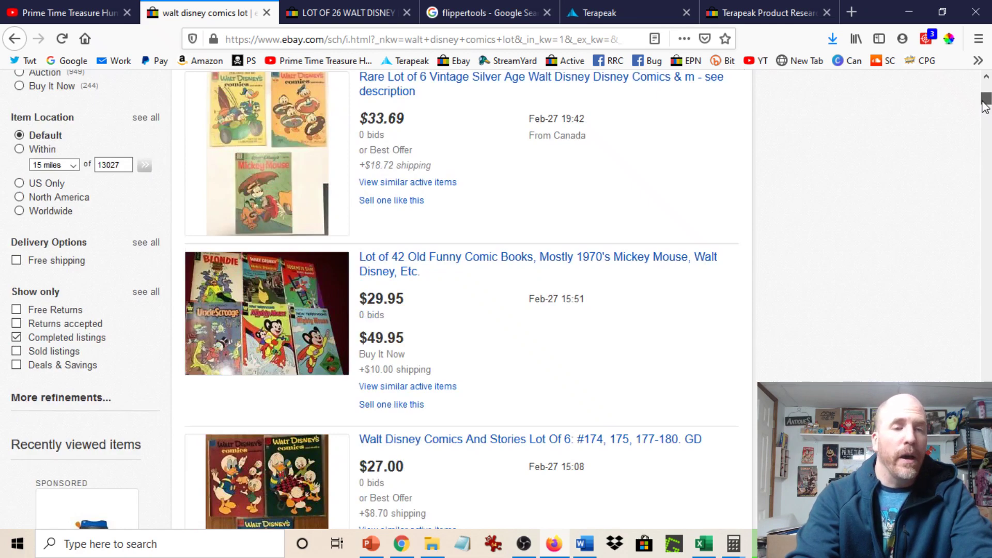
{"action": "scroll", "coordinate": [984, 106], "scroll_direction": "down", "scroll_amount": 2}
{"action": "scroll", "coordinate": [983, 108], "scroll_direction": "down", "scroll_amount": 2}
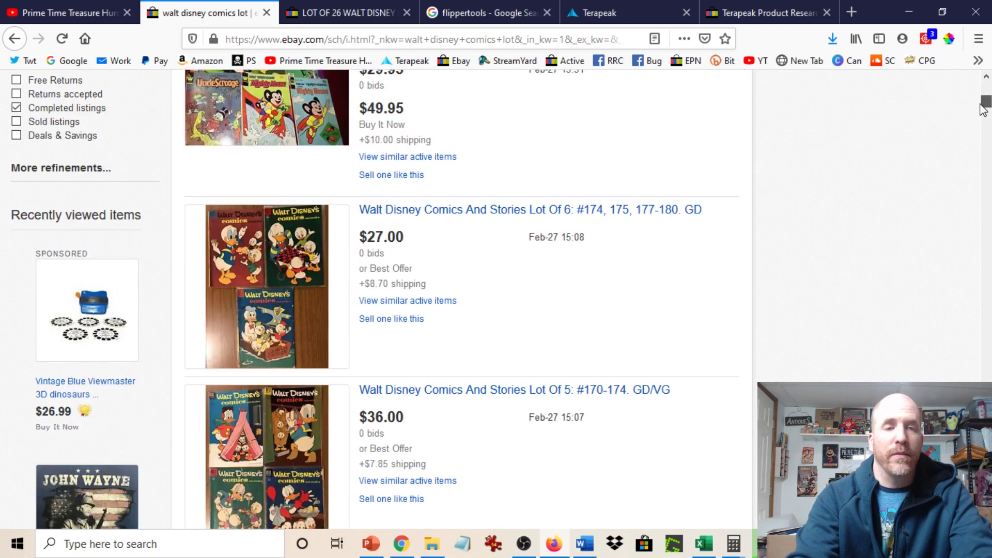
{"action": "scroll", "coordinate": [981, 106], "scroll_direction": "down", "scroll_amount": 8}
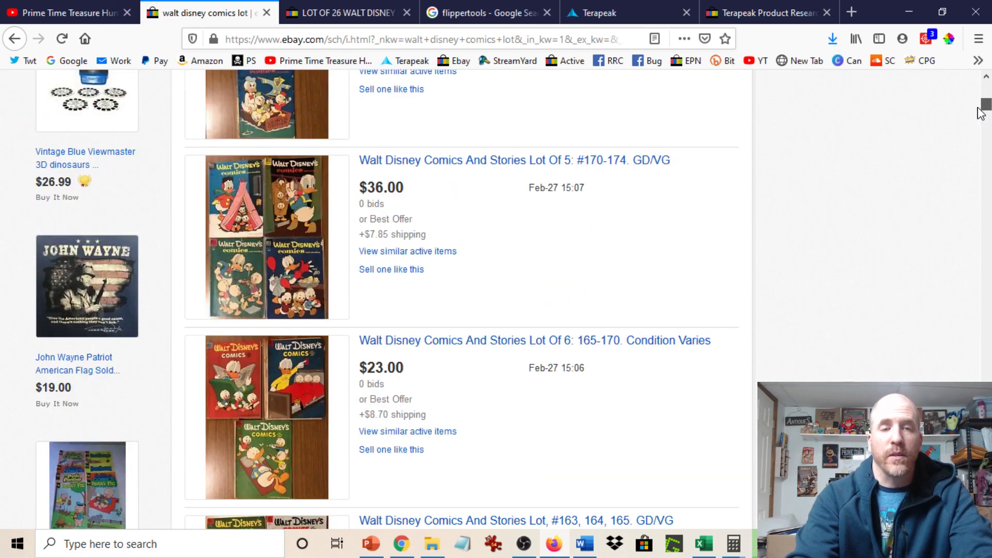
{"action": "scroll", "coordinate": [977, 111], "scroll_direction": "down", "scroll_amount": 19}
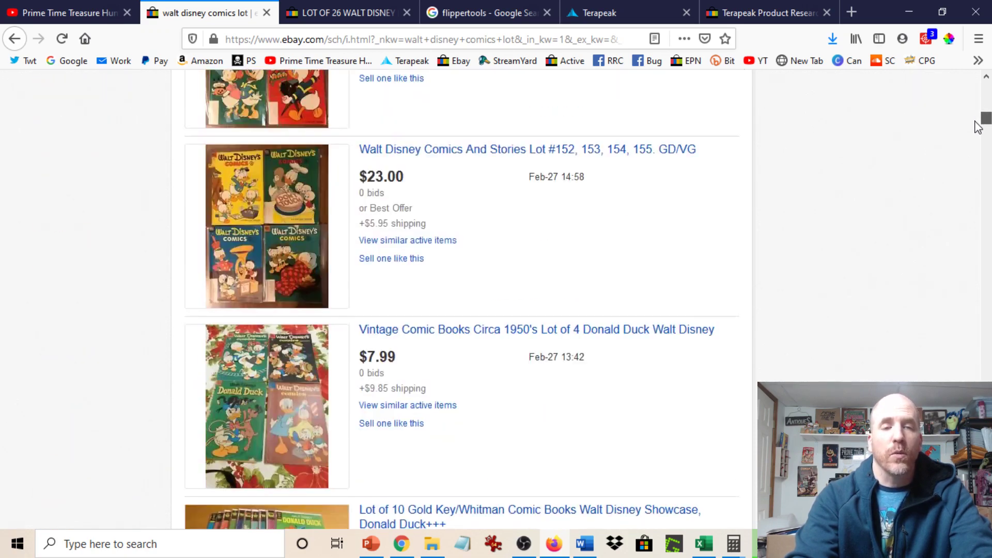
{"action": "scroll", "coordinate": [977, 129], "scroll_direction": "down", "scroll_amount": 5}
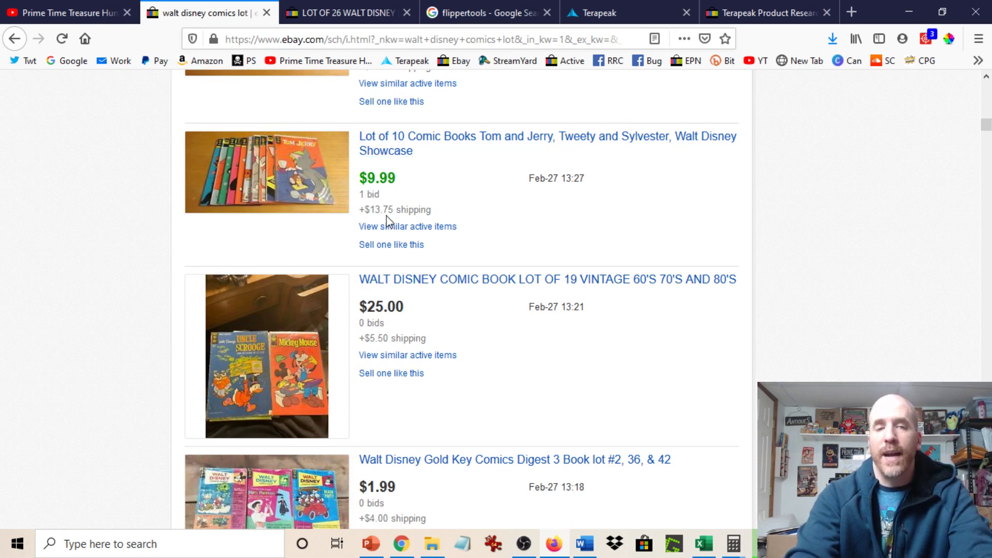
- Highlight the Tom and Jerry lot's shipping cost, scroll further, then return to the top
{"action": "left_click_drag", "start_coordinate": [440, 212], "coordinate": [364, 214]}
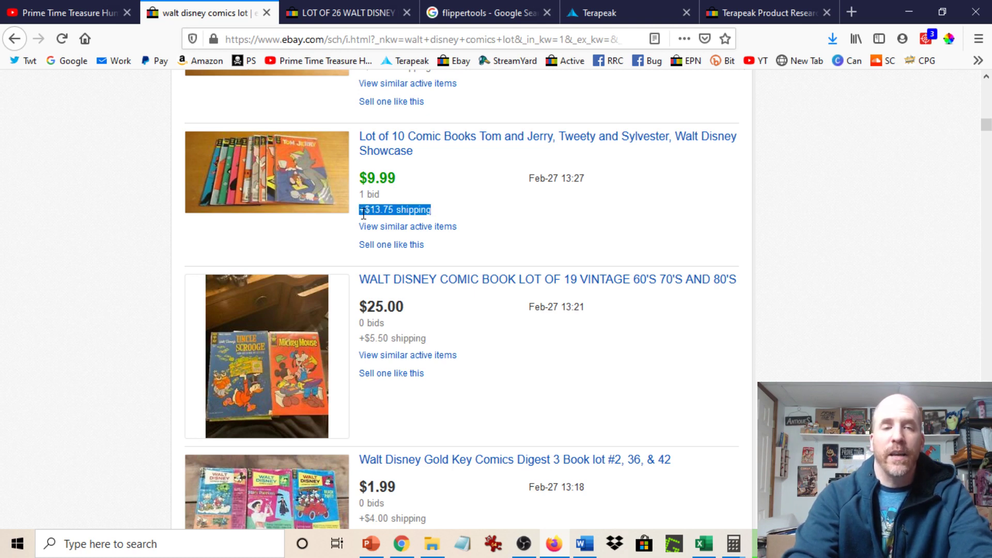
{"action": "left_click", "coordinate": [468, 213]}
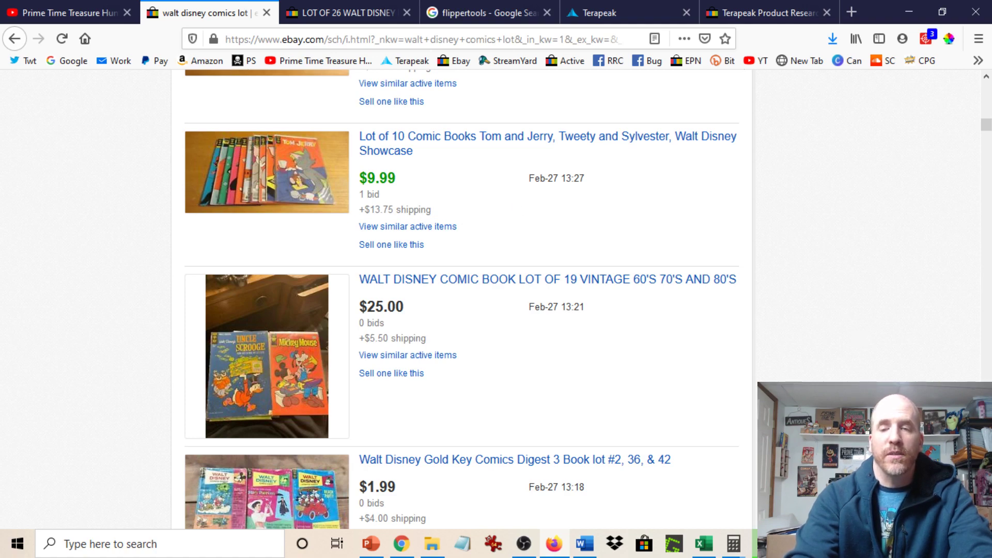
{"action": "scroll", "coordinate": [462, 299], "scroll_direction": "down", "scroll_amount": 10}
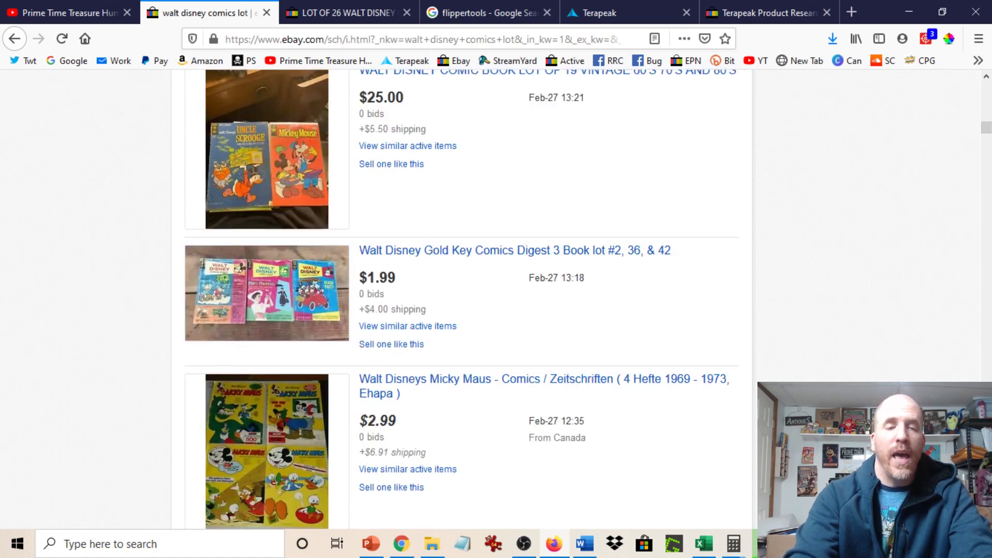
{"action": "scroll", "coordinate": [461, 299], "scroll_direction": "down", "scroll_amount": 10}
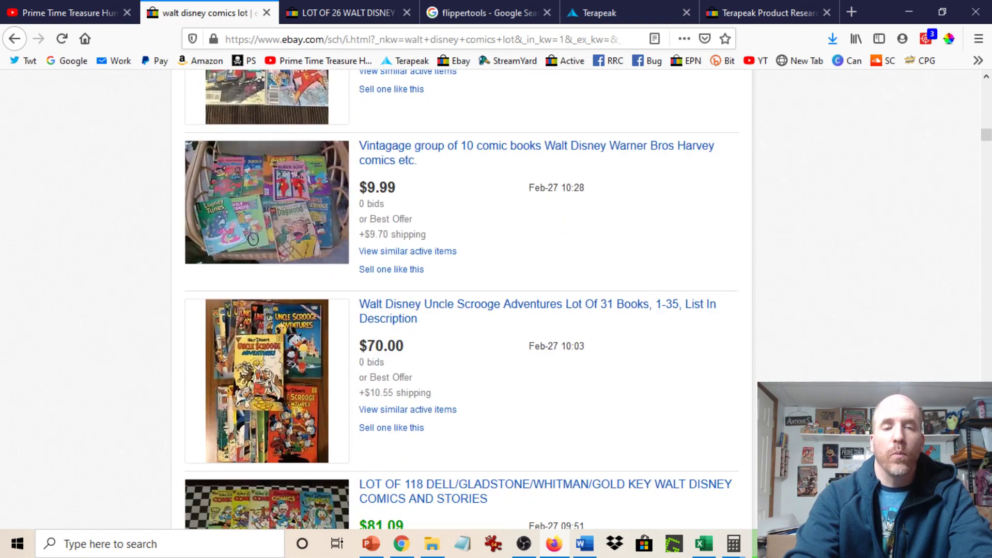
{"action": "scroll", "coordinate": [462, 299], "scroll_direction": "down", "scroll_amount": 2}
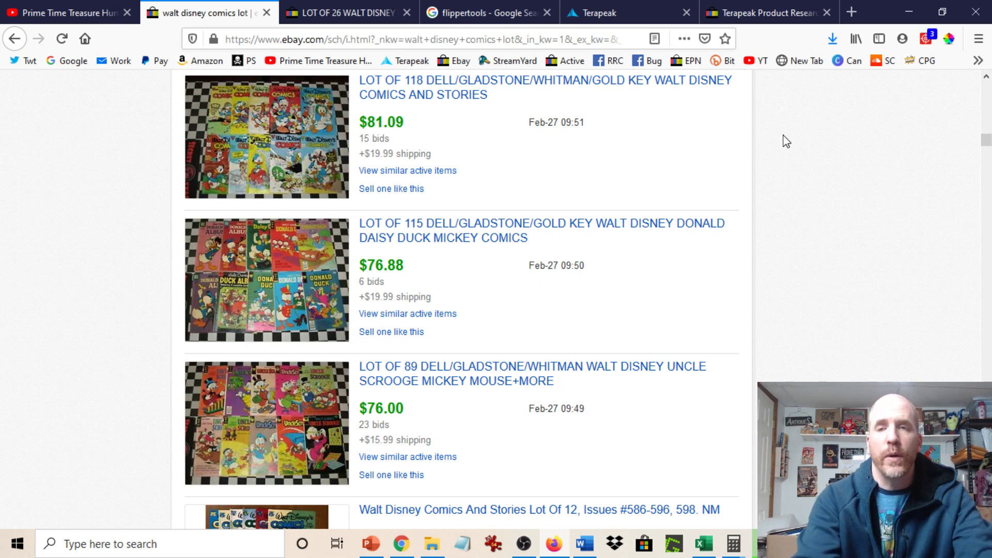
{"action": "left_click_drag", "start_coordinate": [986, 147], "coordinate": [987, 87]}
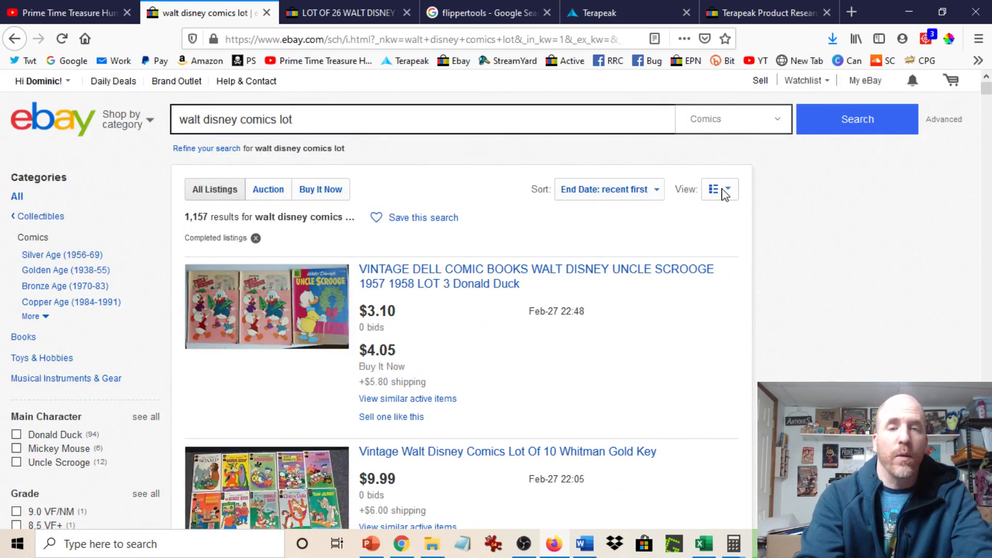
- Choose 'Price + Shipping: highest first' so the $2,100.00 Golden Age lot leads the results
{"action": "left_click", "coordinate": [656, 192]}
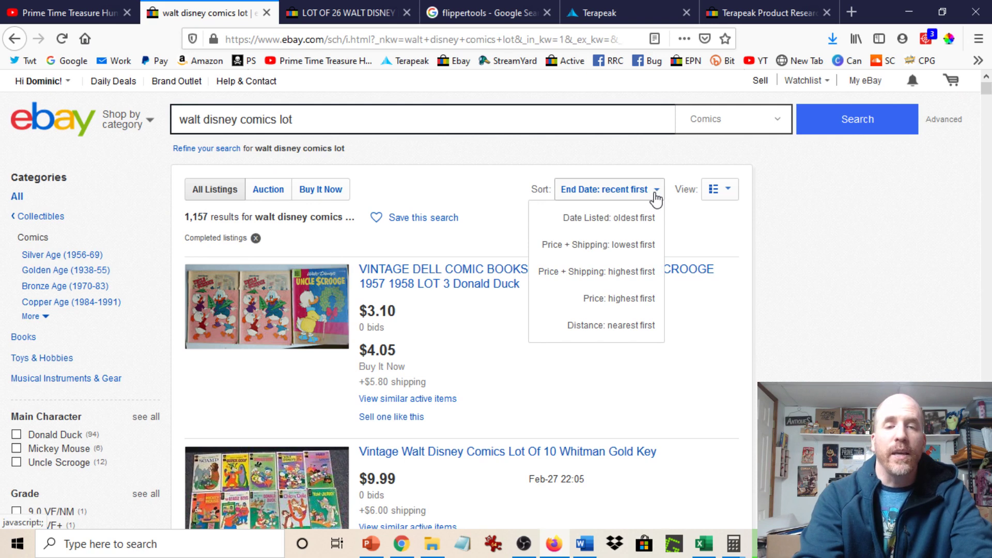
{"action": "left_click", "coordinate": [605, 279]}
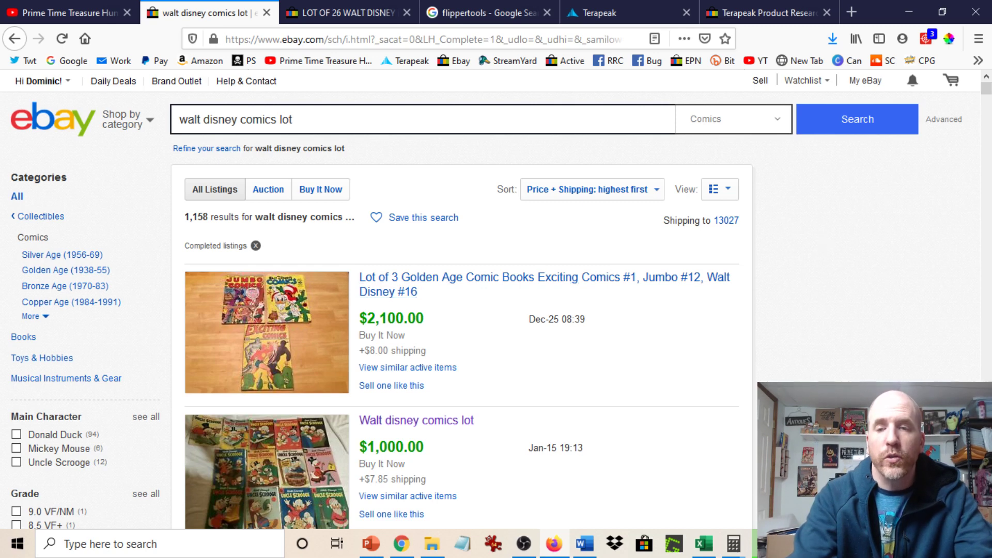
{"action": "scroll", "coordinate": [490, 300], "scroll_direction": "down", "scroll_amount": 3}
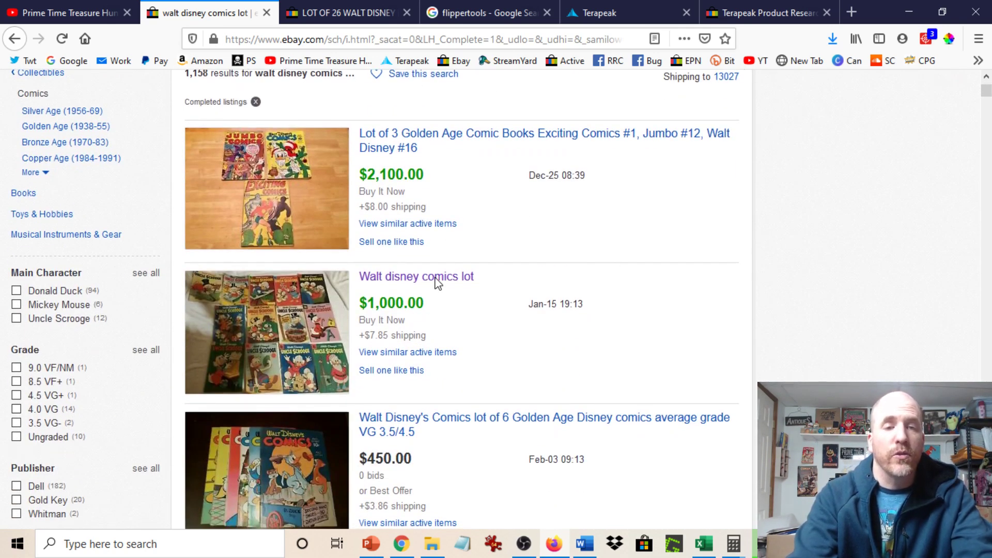
- Scroll down and open the 'Walt Disney Comics # 144… Ten Comic lot' listing sold for $300
{"action": "scroll", "coordinate": [461, 299], "scroll_direction": "down", "scroll_amount": 6}
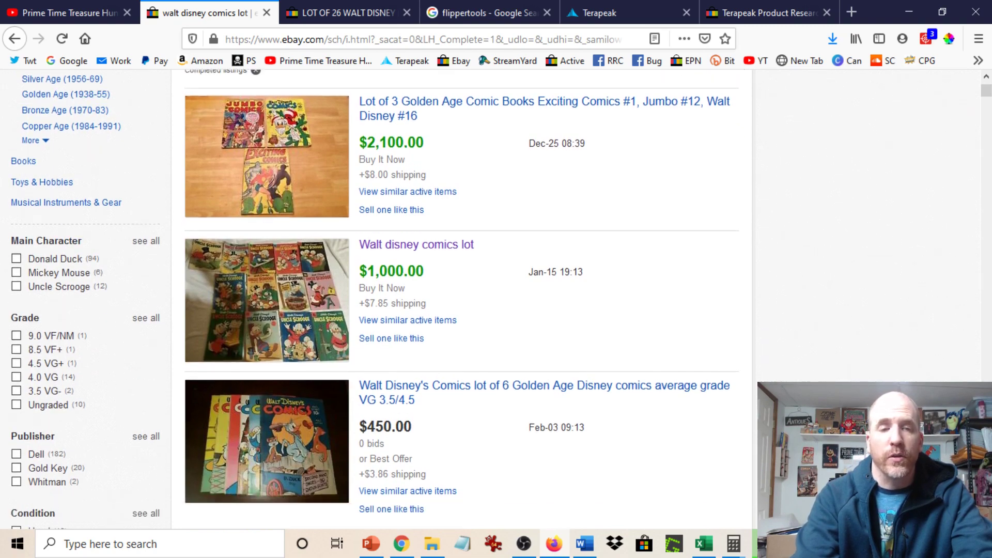
{"action": "scroll", "coordinate": [462, 299], "scroll_direction": "down", "scroll_amount": 10}
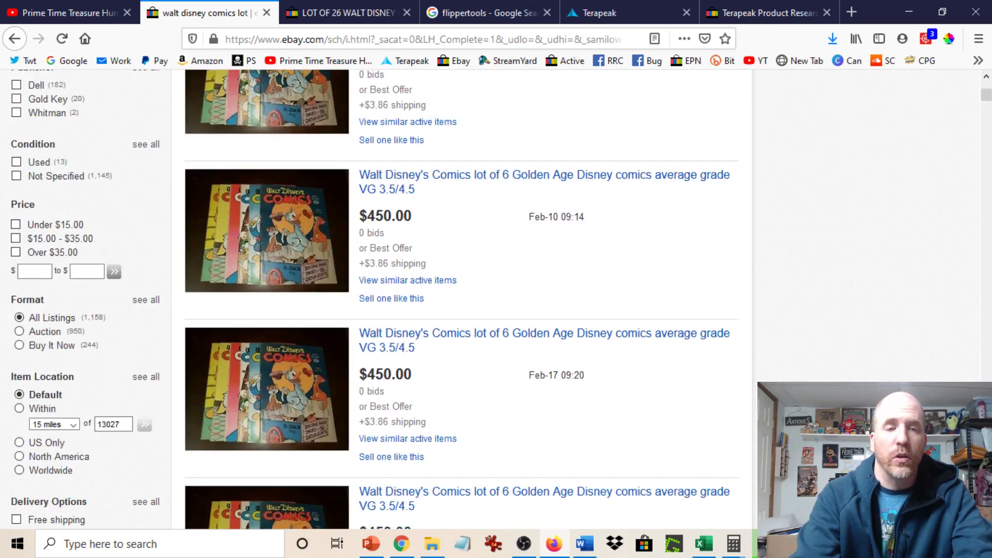
{"action": "scroll", "coordinate": [462, 299], "scroll_direction": "down", "scroll_amount": 13}
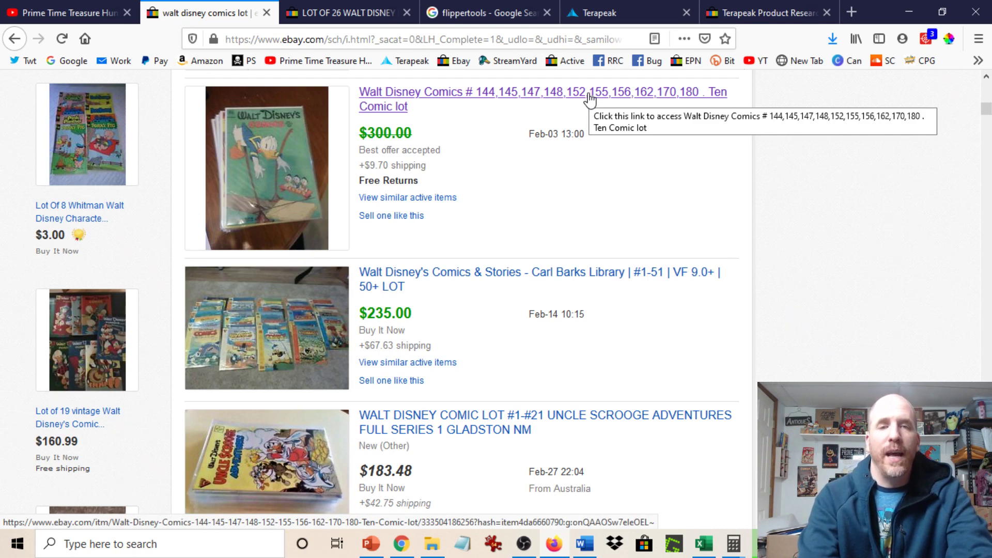
{"action": "left_click", "coordinate": [589, 99]}
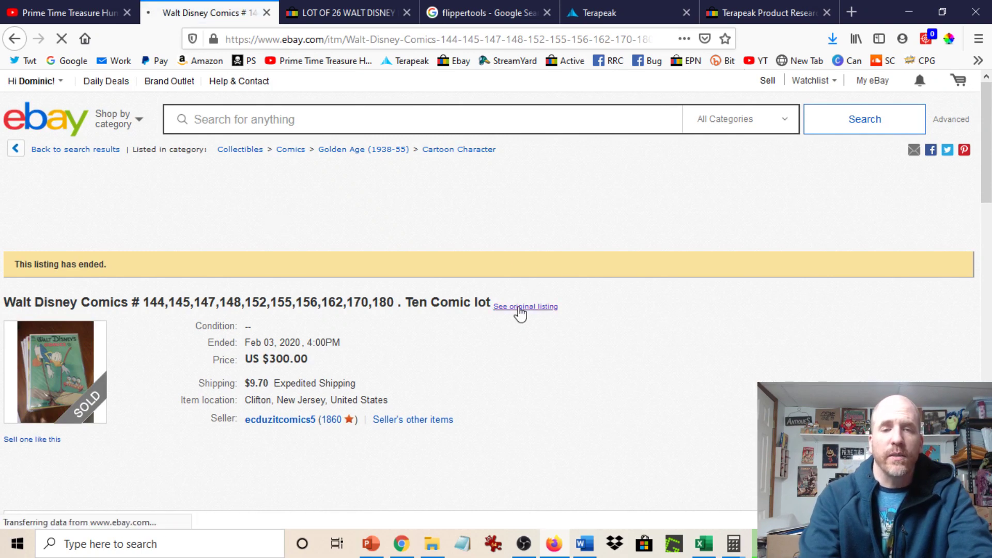
{"action": "left_click_drag", "start_coordinate": [987, 151], "coordinate": [987, 233]}
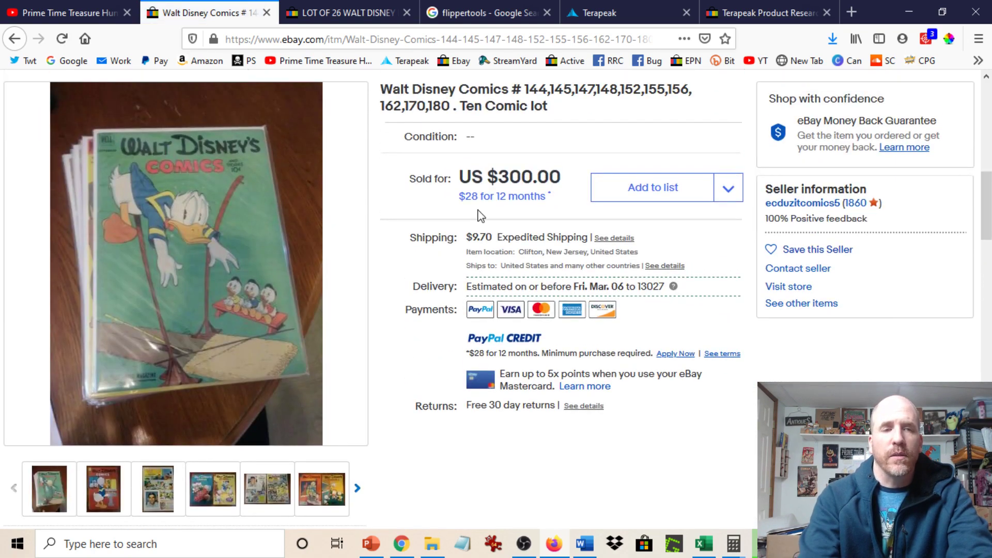
{"action": "mouse_move", "coordinate": [168, 213]}
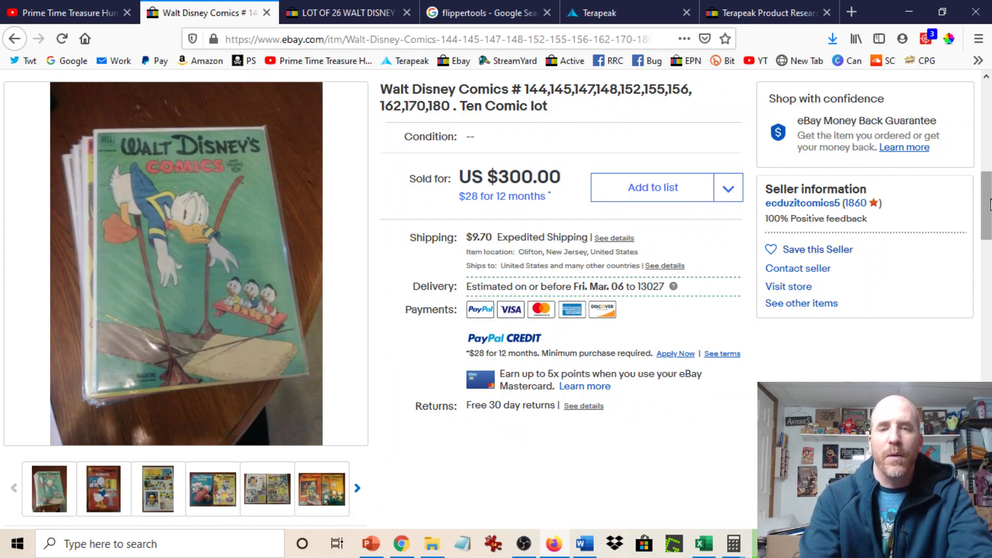
{"action": "scroll", "coordinate": [929, 213], "scroll_direction": "down", "scroll_amount": 2}
{"action": "scroll", "coordinate": [883, 241], "scroll_direction": "down", "scroll_amount": 6}
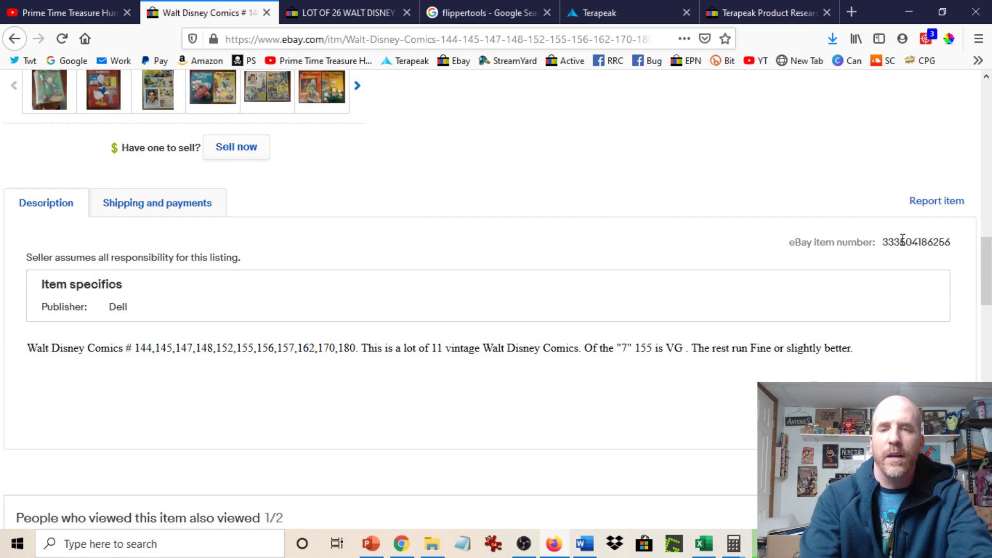
{"action": "double_click", "coordinate": [902, 240]}
{"action": "right_click", "coordinate": [902, 240]}
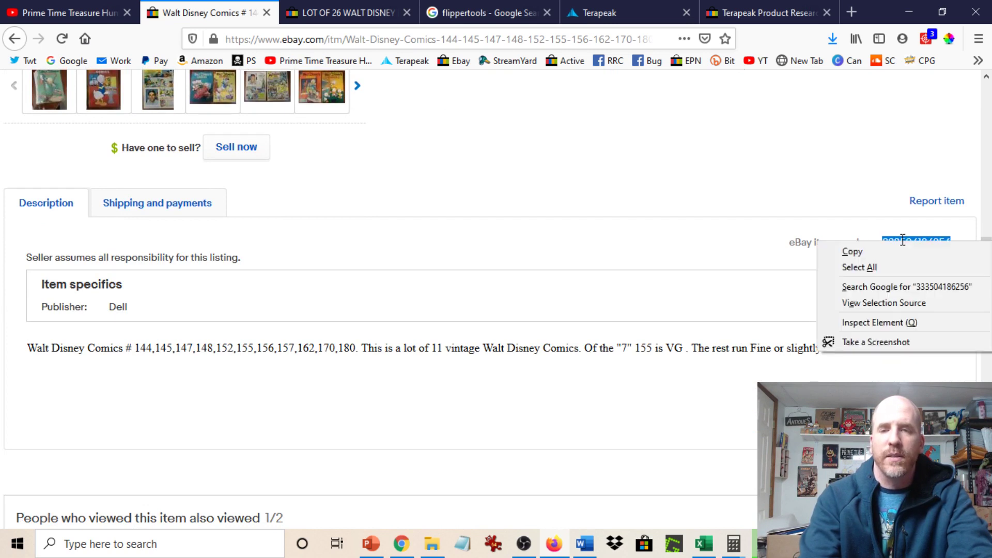
{"action": "left_click", "coordinate": [866, 251]}
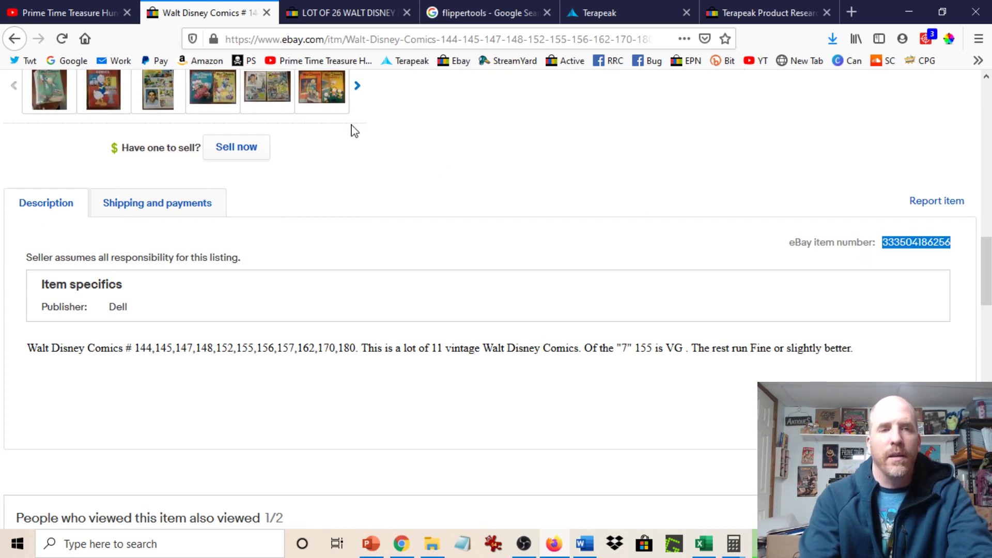
{"action": "left_click_drag", "start_coordinate": [987, 264], "coordinate": [978, 128]}
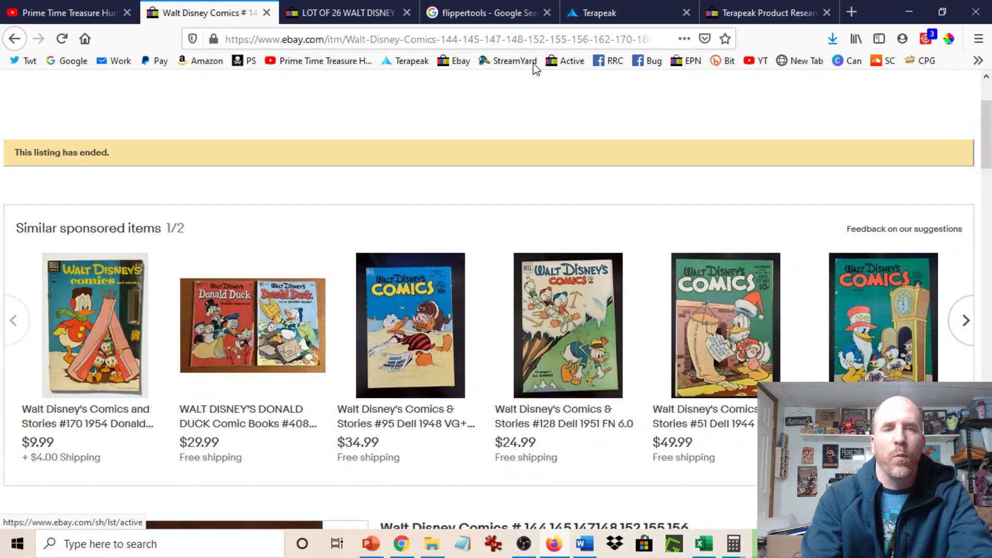
- Return to the flippertools Google results and open the eBay Best Offer actual selling price tool
{"action": "left_click", "coordinate": [464, 18]}
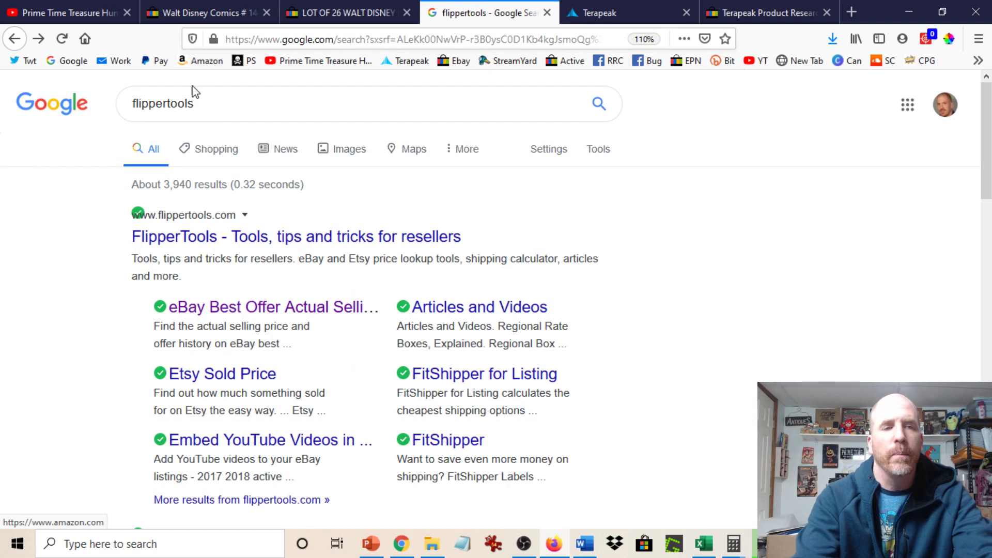
{"action": "left_click", "coordinate": [209, 111]}
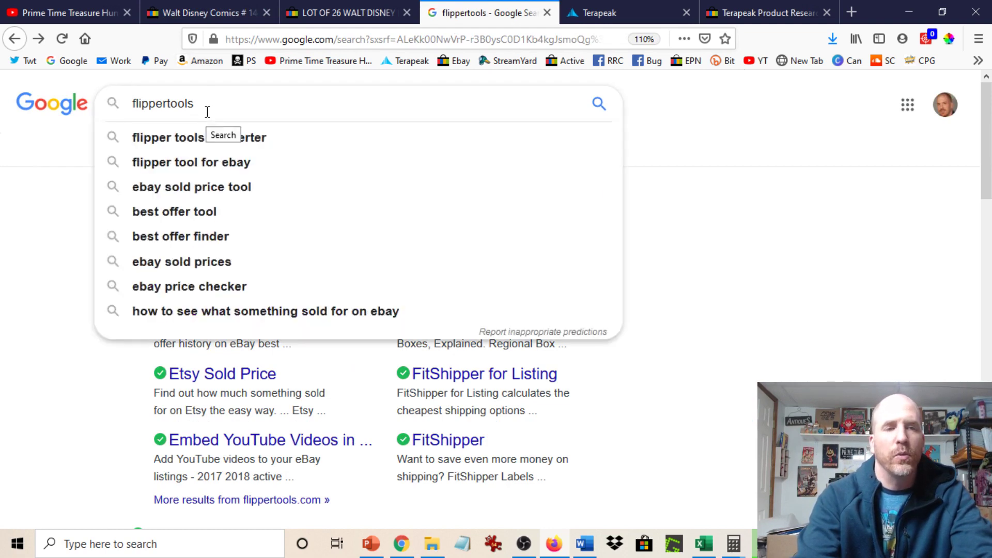
{"action": "left_click", "coordinate": [719, 293]}
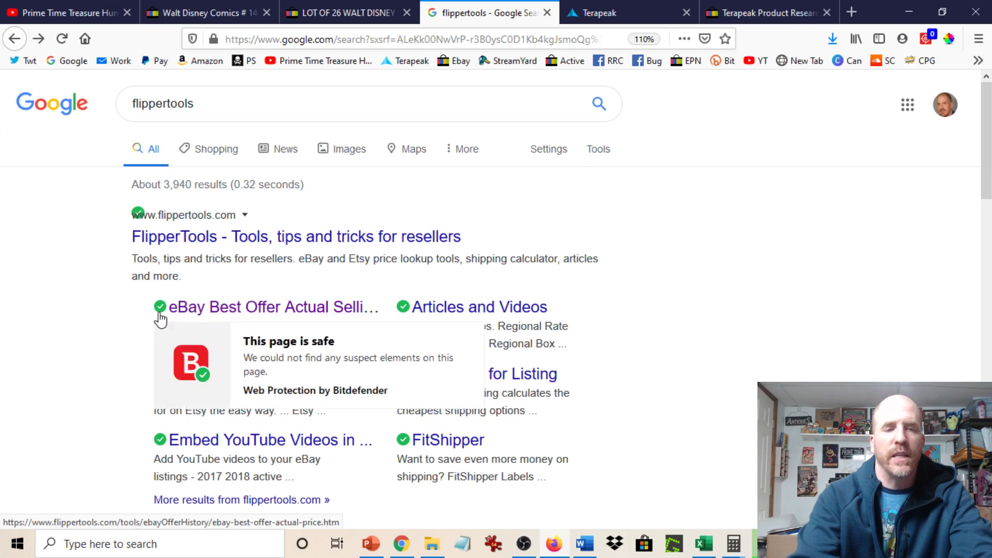
{"action": "left_click", "coordinate": [338, 310]}
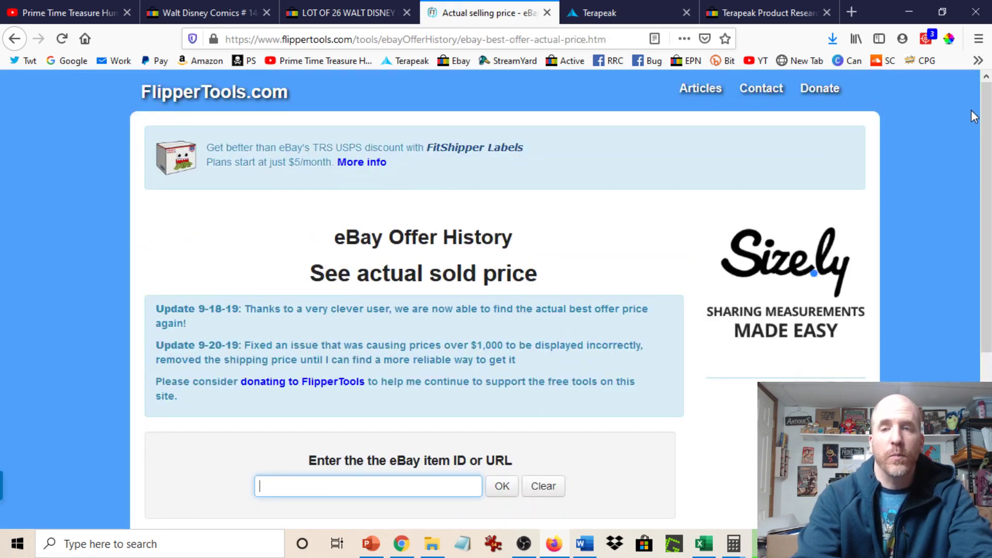
{"action": "scroll", "coordinate": [987, 197], "scroll_direction": "down", "scroll_amount": 2}
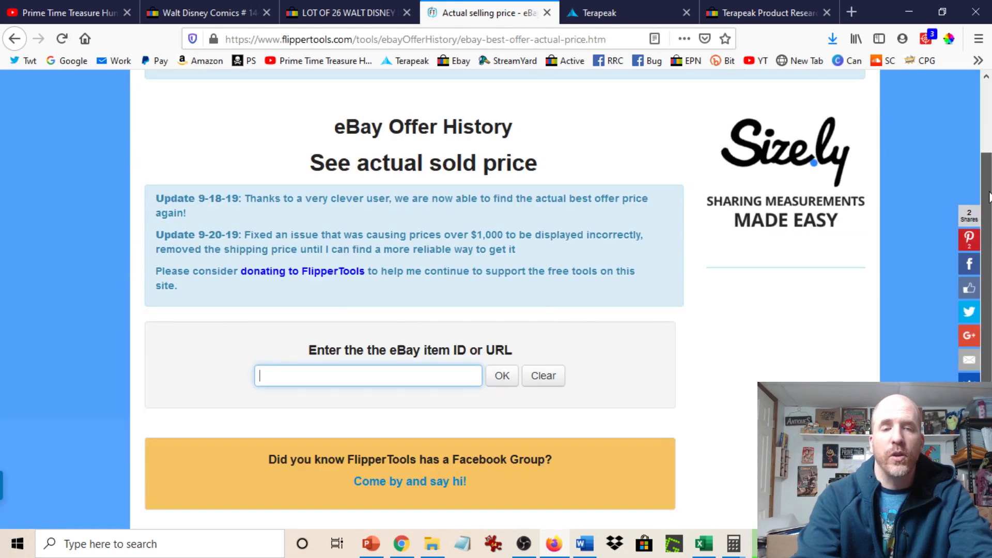
{"action": "left_click", "coordinate": [348, 373]}
{"action": "right_click", "coordinate": [349, 373]}
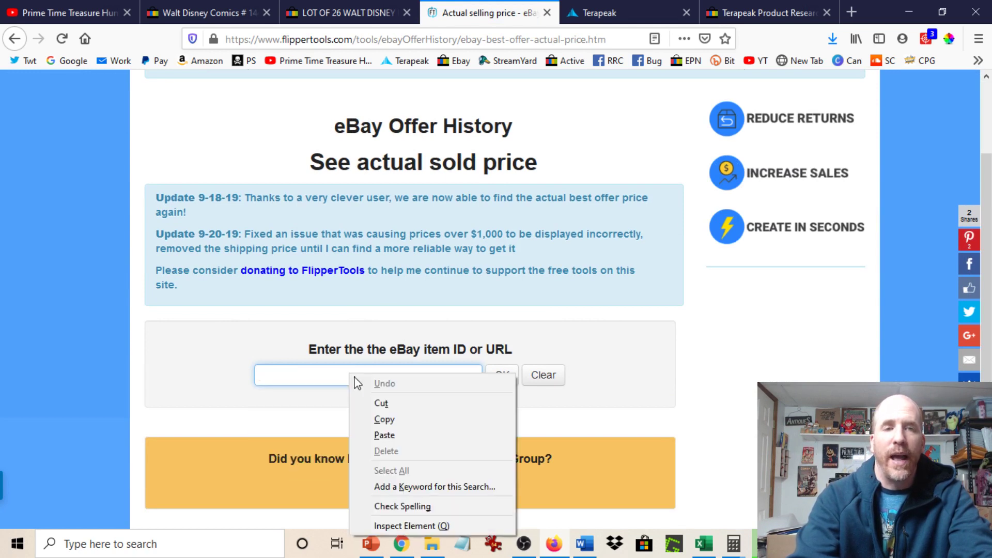
{"action": "left_click", "coordinate": [386, 435]}
{"action": "left_click", "coordinate": [516, 417]}
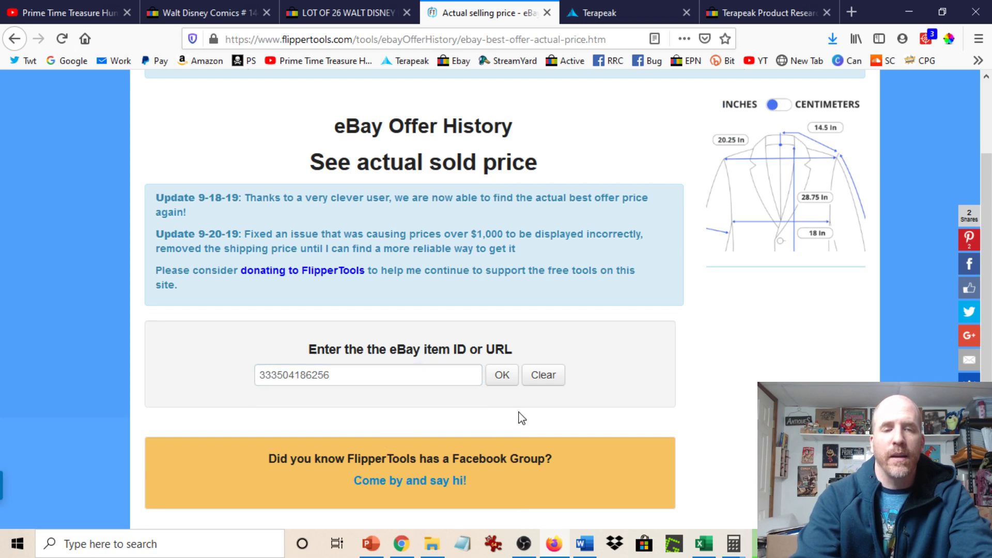
{"action": "left_click", "coordinate": [498, 377]}
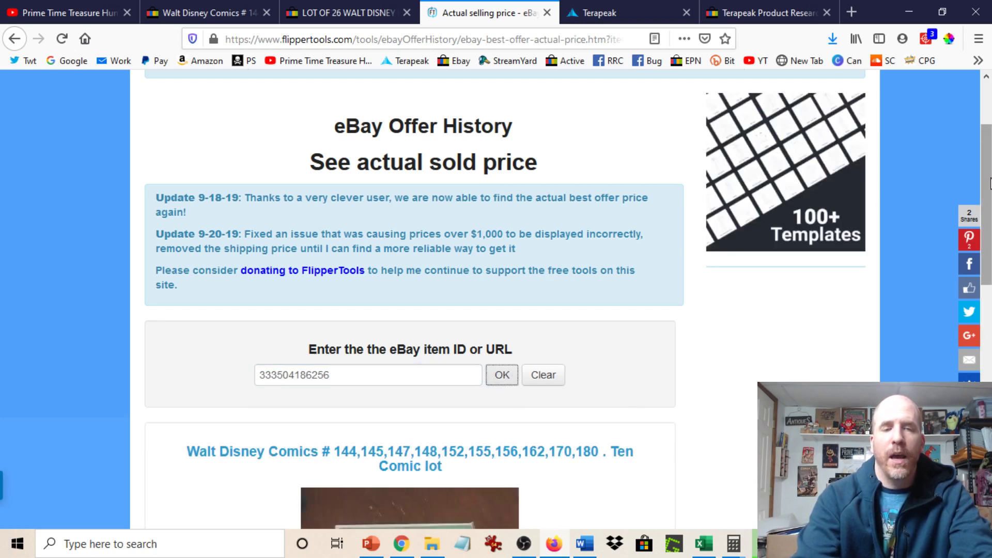
{"action": "left_click_drag", "start_coordinate": [987, 185], "coordinate": [990, 337]}
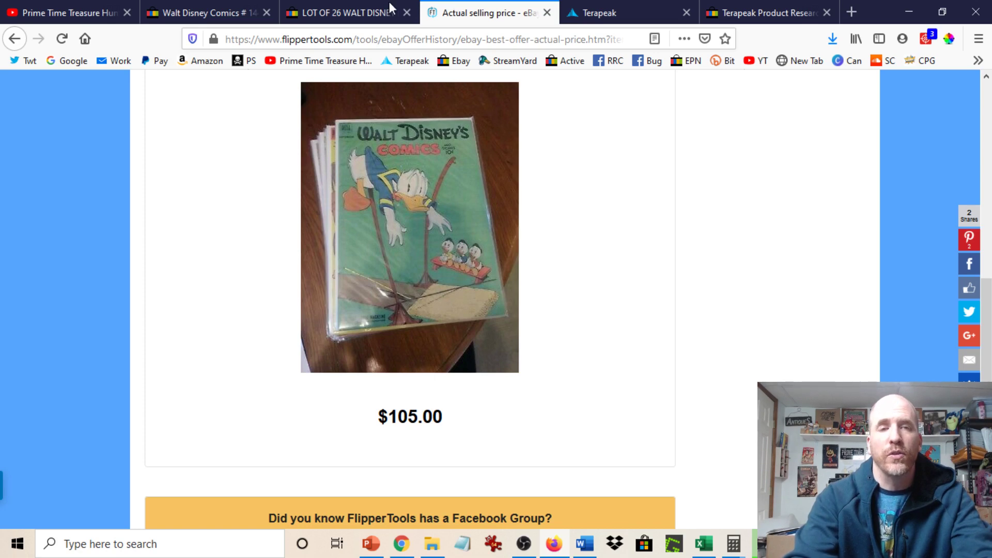
{"action": "left_click", "coordinate": [345, 20]}
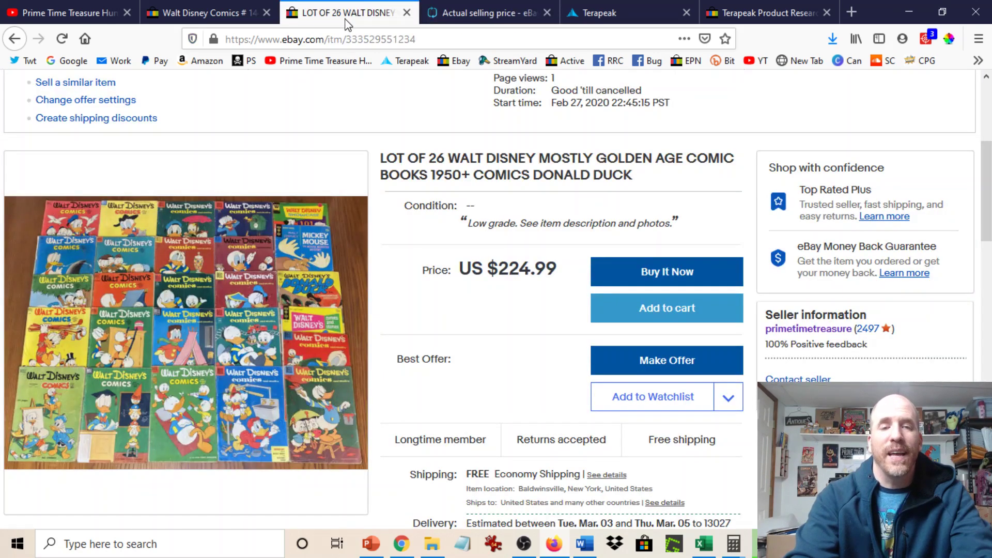
{"action": "left_click", "coordinate": [214, 6]}
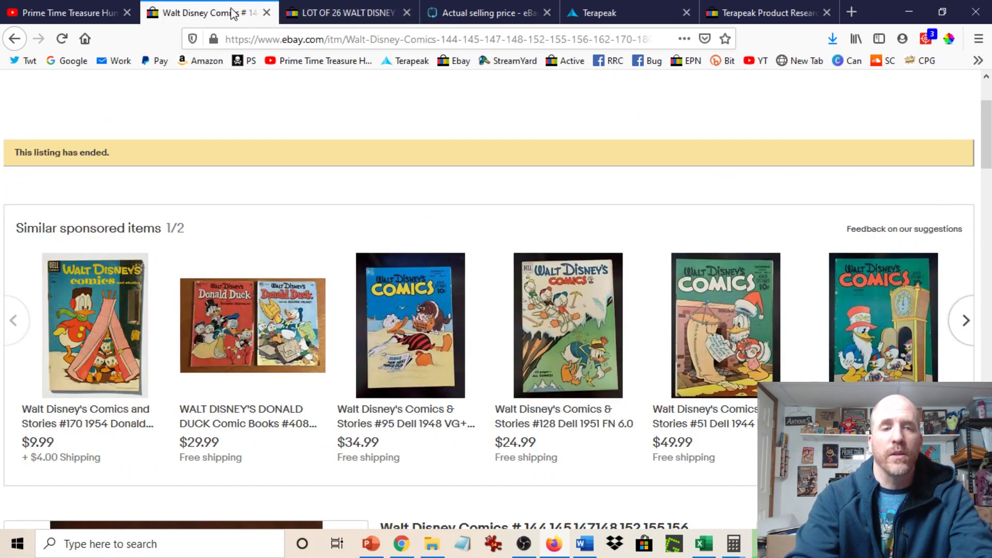
{"action": "left_click_drag", "start_coordinate": [986, 124], "coordinate": [988, 176]}
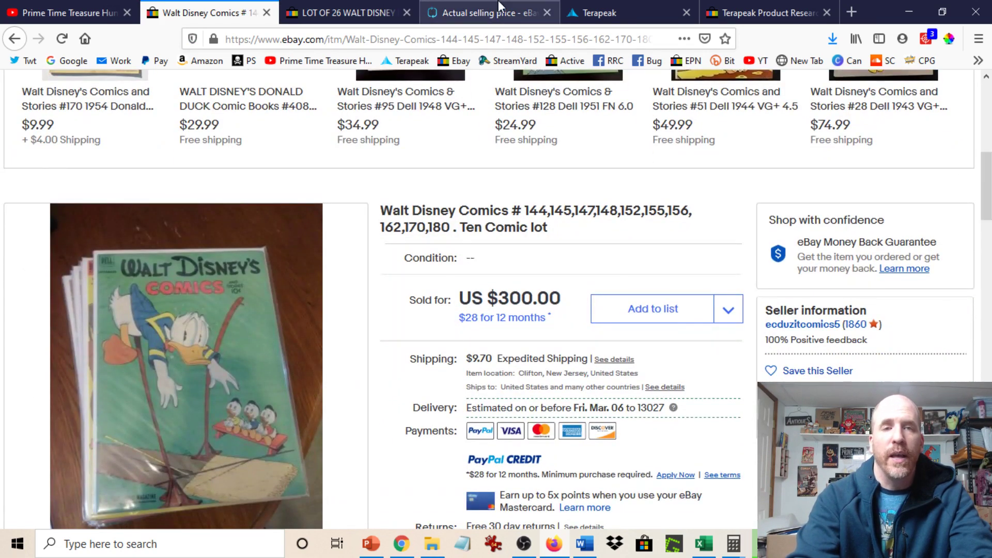
{"action": "left_click", "coordinate": [485, 12]}
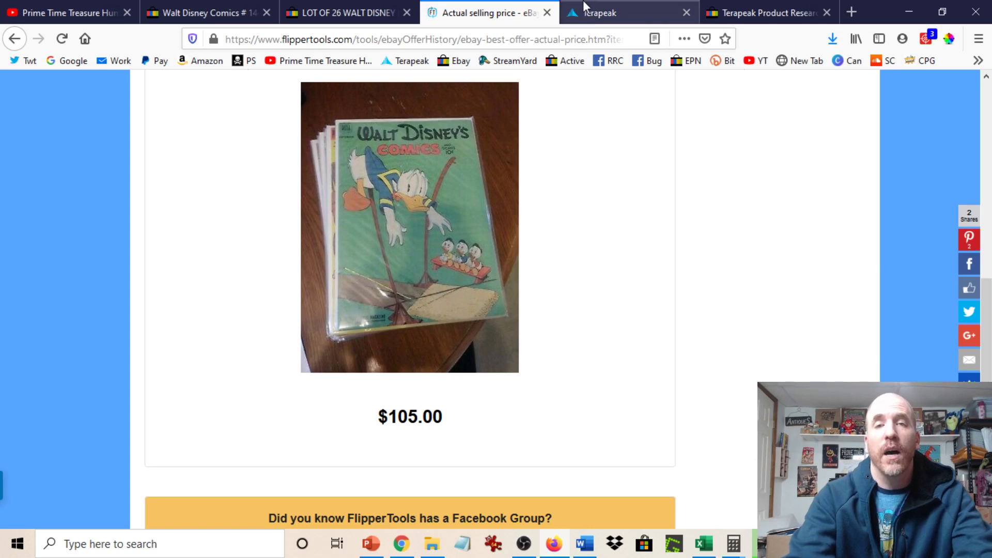
{"action": "left_click", "coordinate": [596, 8]}
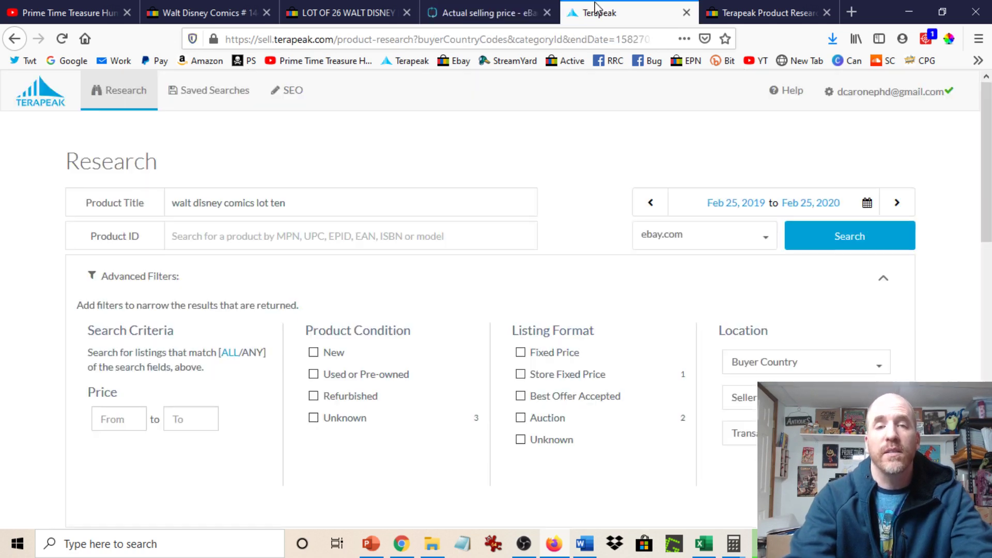
- Search Terapeak for 'walt disney comics lot ten' and highlight the $105.00 sale and $26.74 shipping
{"action": "double_click", "coordinate": [278, 203]}
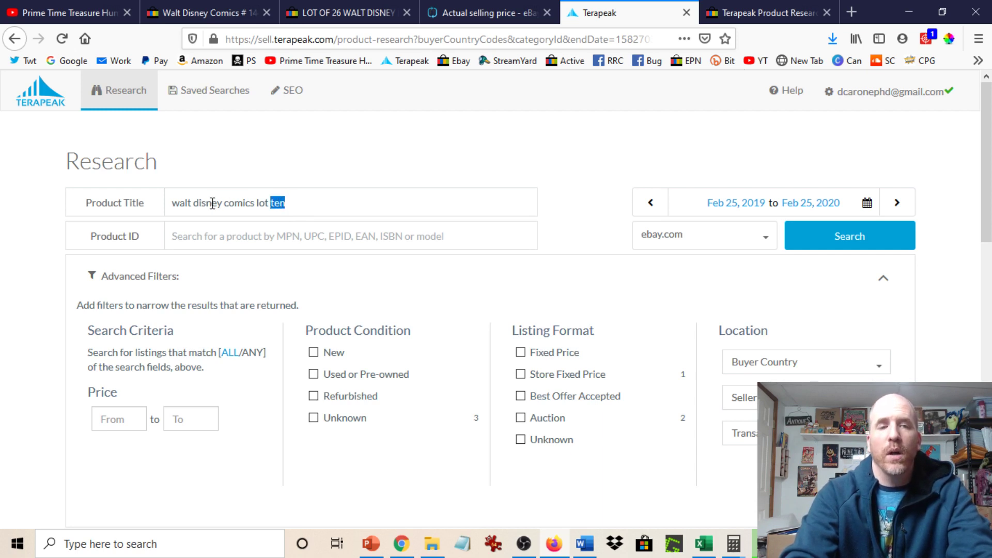
{"action": "left_click", "coordinate": [269, 203]}
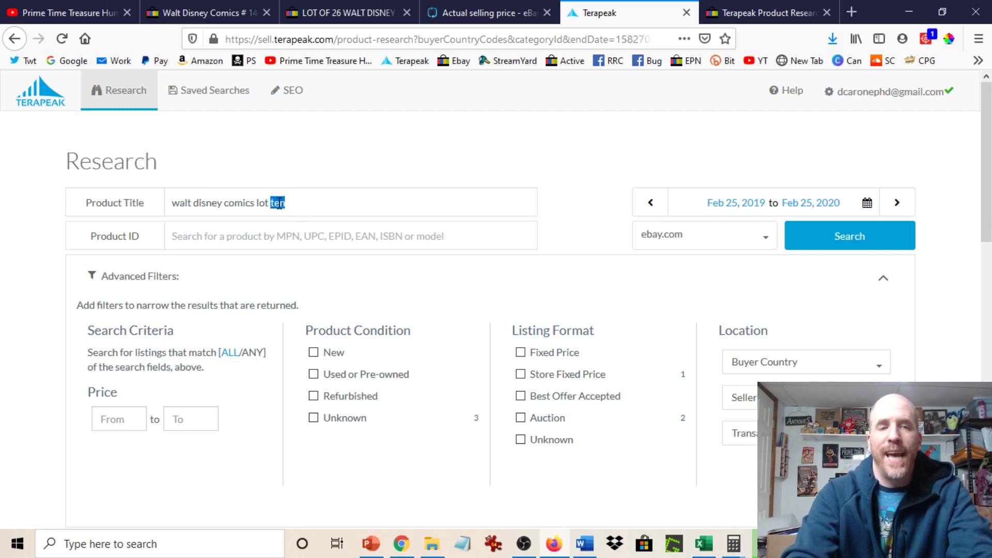
{"action": "left_click", "coordinate": [312, 203]}
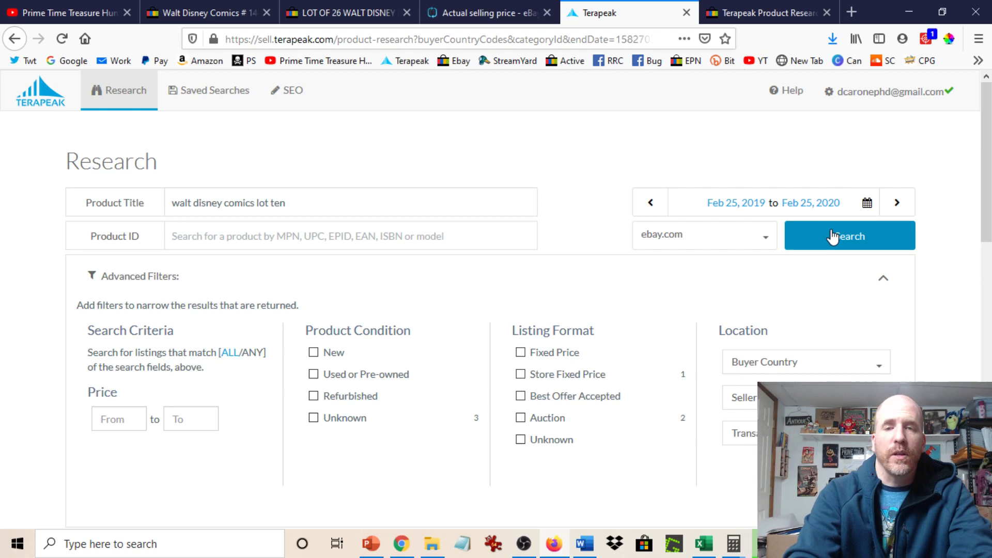
{"action": "left_click_drag", "start_coordinate": [985, 194], "coordinate": [987, 424]}
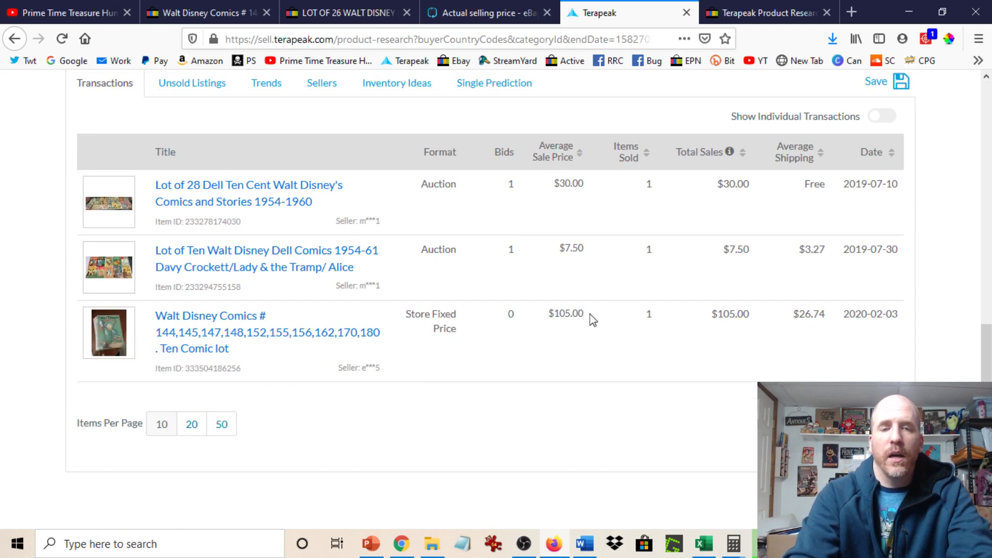
{"action": "left_click_drag", "start_coordinate": [589, 316], "coordinate": [537, 317]}
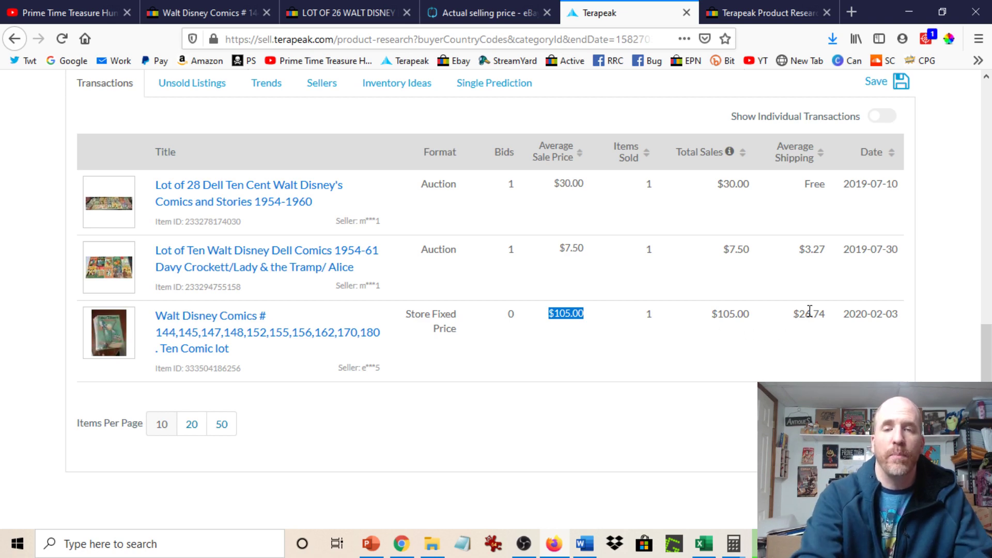
{"action": "left_click_drag", "start_coordinate": [826, 313], "coordinate": [786, 323]}
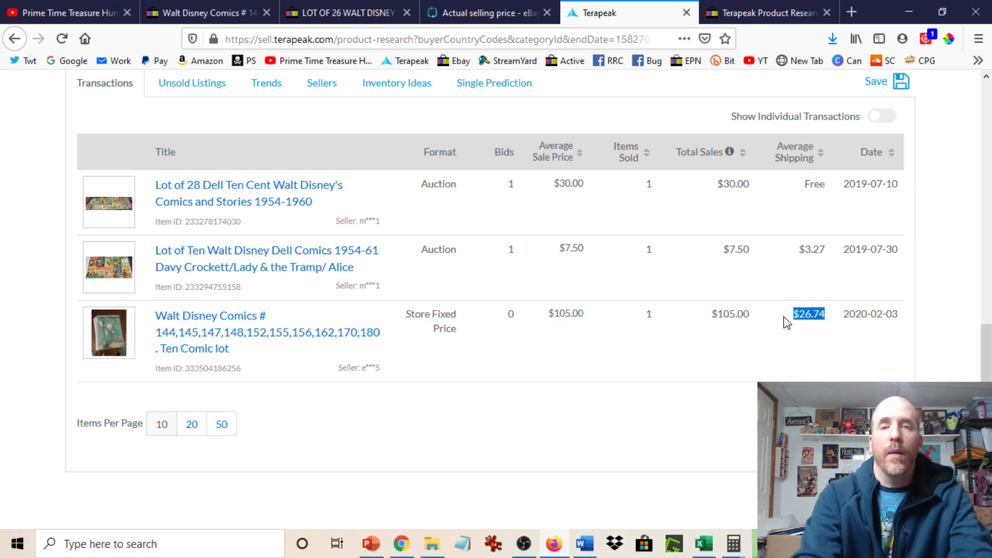
- Rerun the 'walt disney comics lot ten' sold research in Seller Hub over the last 365 days
{"action": "left_click", "coordinate": [741, 16]}
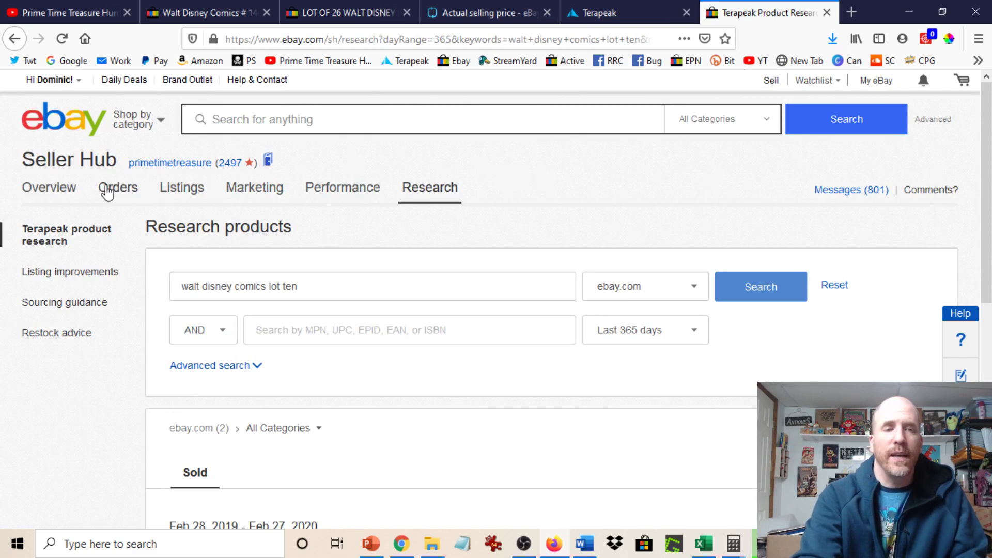
{"action": "mouse_move", "coordinate": [405, 198]}
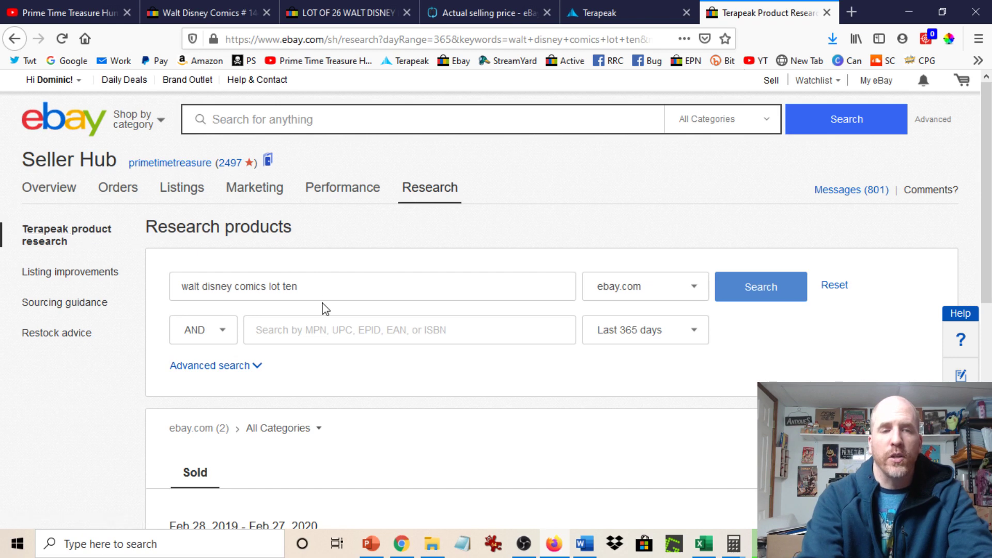
{"action": "left_click_drag", "start_coordinate": [316, 289], "coordinate": [209, 292]}
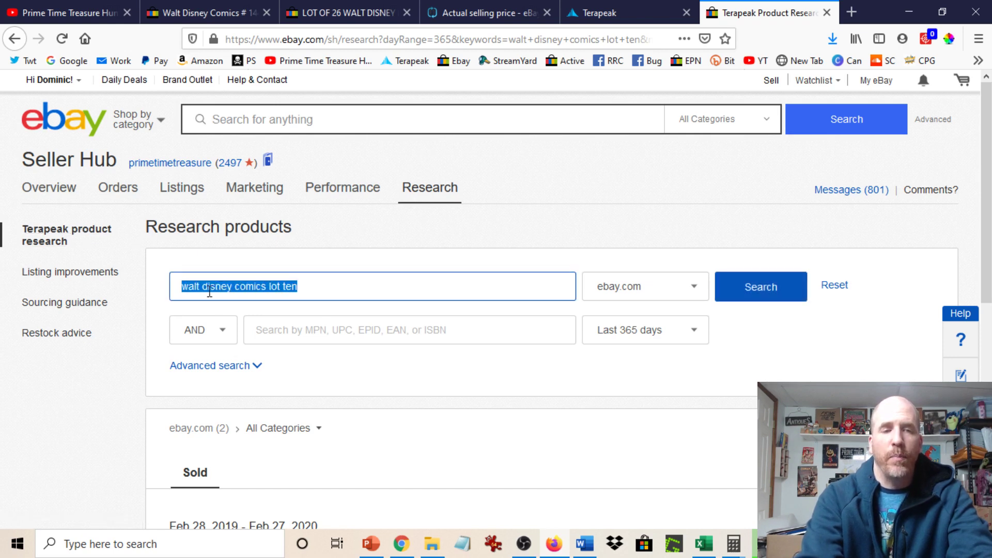
{"action": "left_click", "coordinate": [239, 293]}
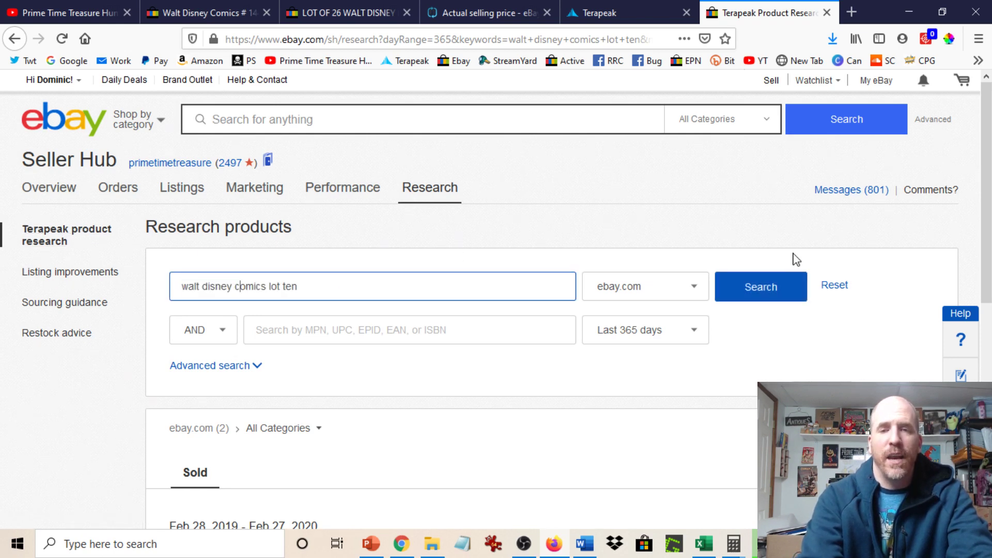
{"action": "left_click", "coordinate": [770, 287]}
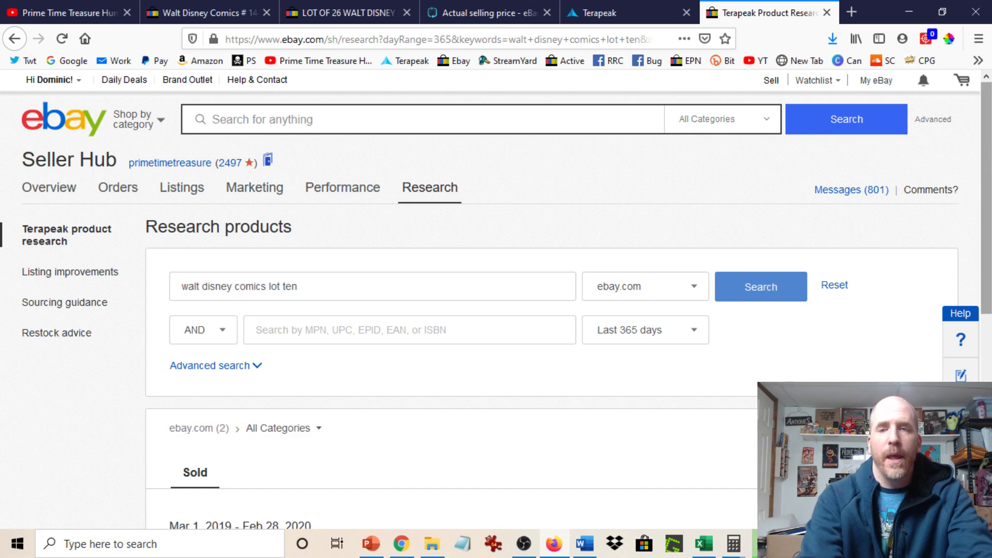
{"action": "scroll", "coordinate": [496, 300], "scroll_direction": "down", "scroll_amount": 6}
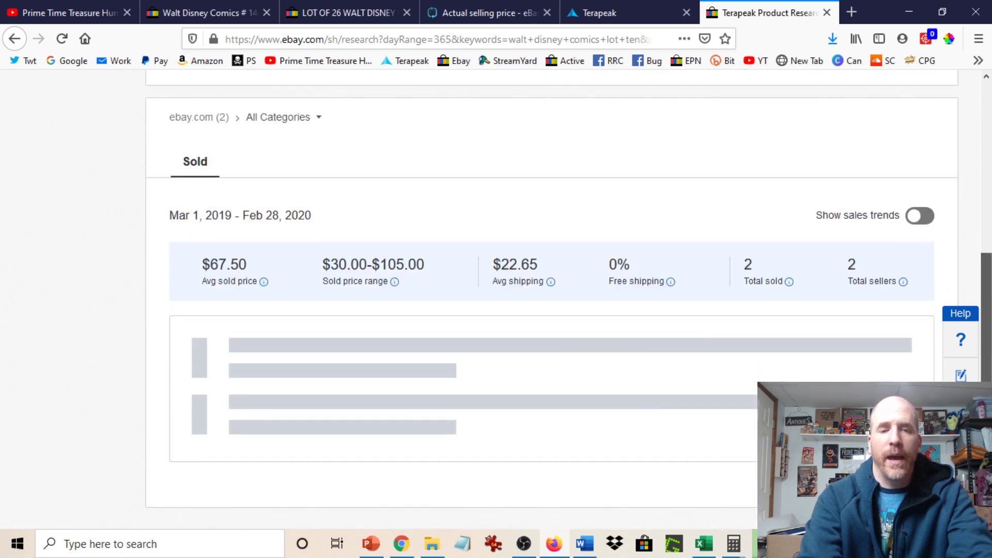
{"action": "left_click_drag", "start_coordinate": [987, 274], "coordinate": [986, 309]}
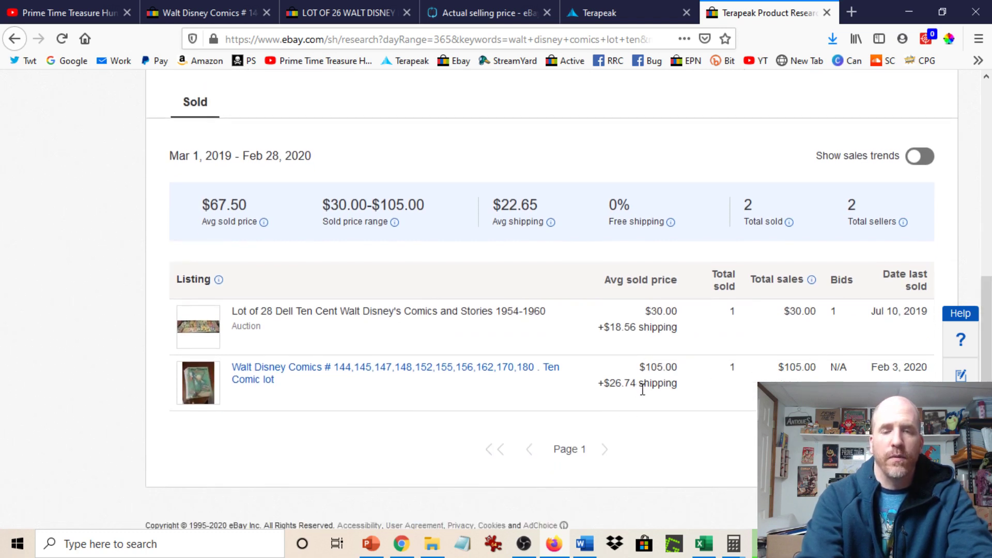
{"action": "left_click_drag", "start_coordinate": [987, 310], "coordinate": [981, 114]}
- Compare the Seller Hub results against the Terapeak transactions showing $105.00 plus $26.74 shipping
{"action": "left_click", "coordinate": [601, 14]}
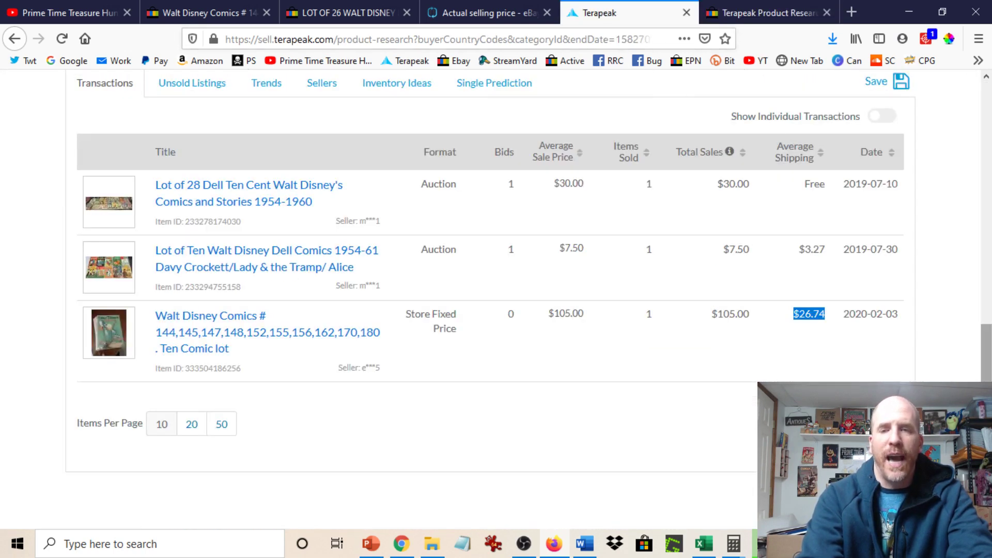
{"action": "left_click_drag", "start_coordinate": [987, 414], "coordinate": [987, 168]}
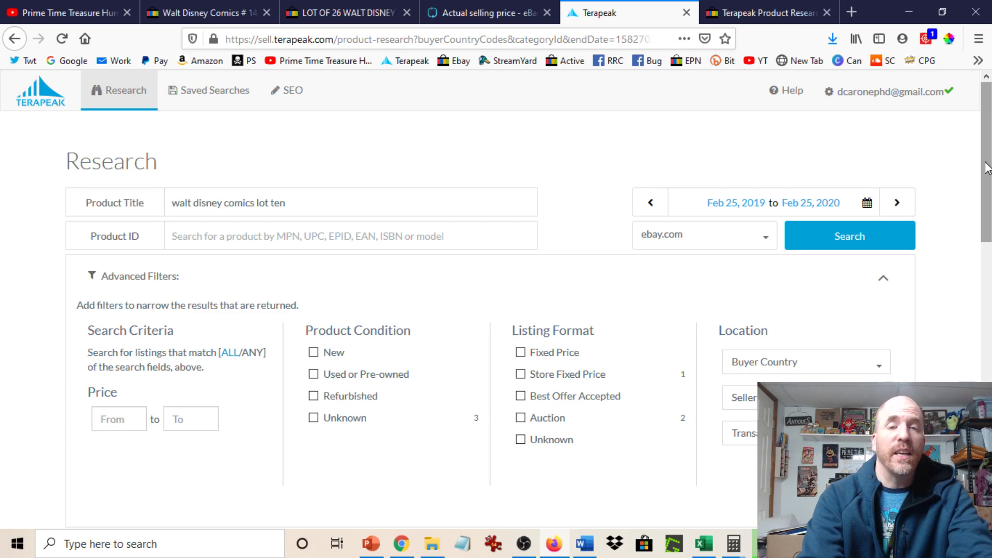
{"action": "left_click", "coordinate": [773, 16]}
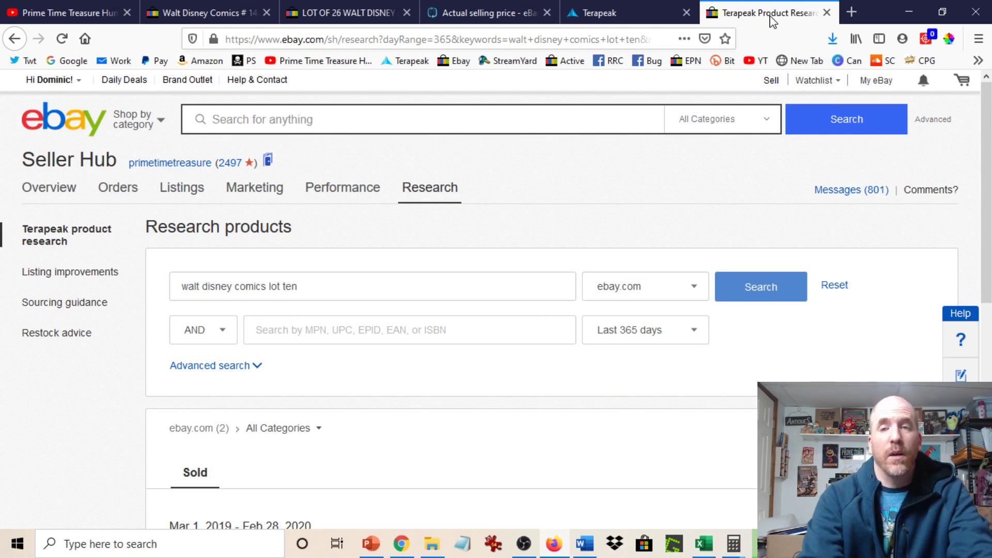
- Search Google for 'sellhound' in a new tab and open the SellHound: Home page
{"action": "left_click", "coordinate": [468, 9]}
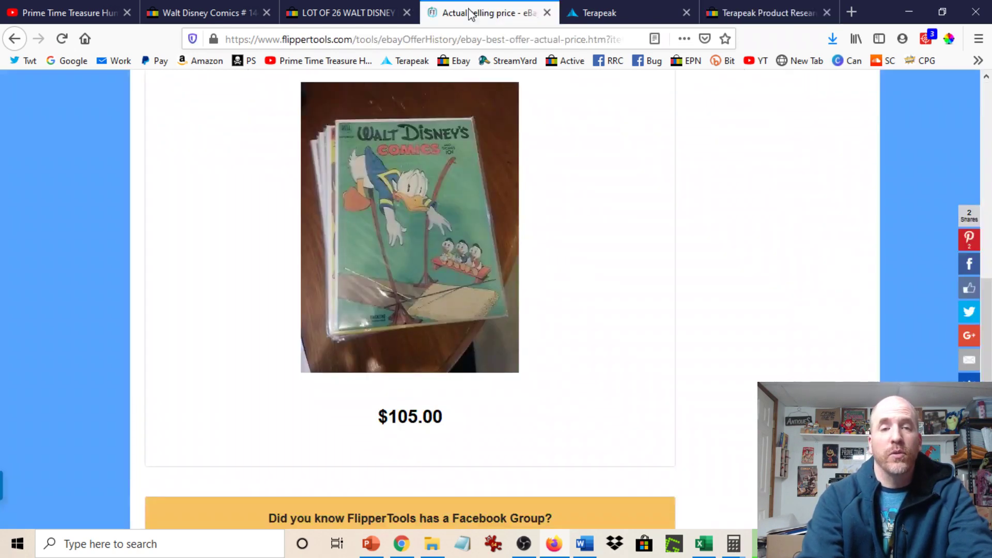
{"action": "left_click", "coordinate": [854, 8]}
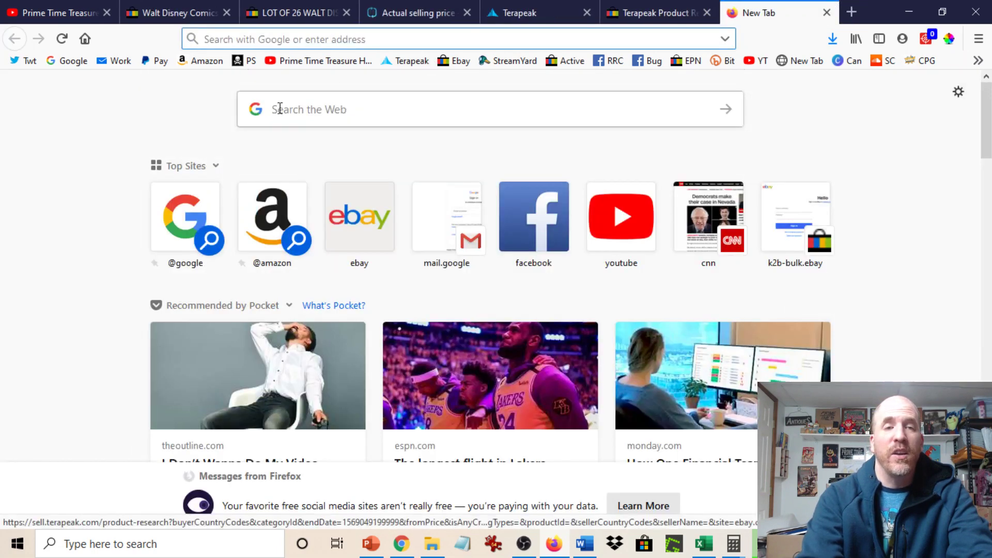
{"action": "left_click", "coordinate": [280, 114]}
{"action": "type", "text": "s"}
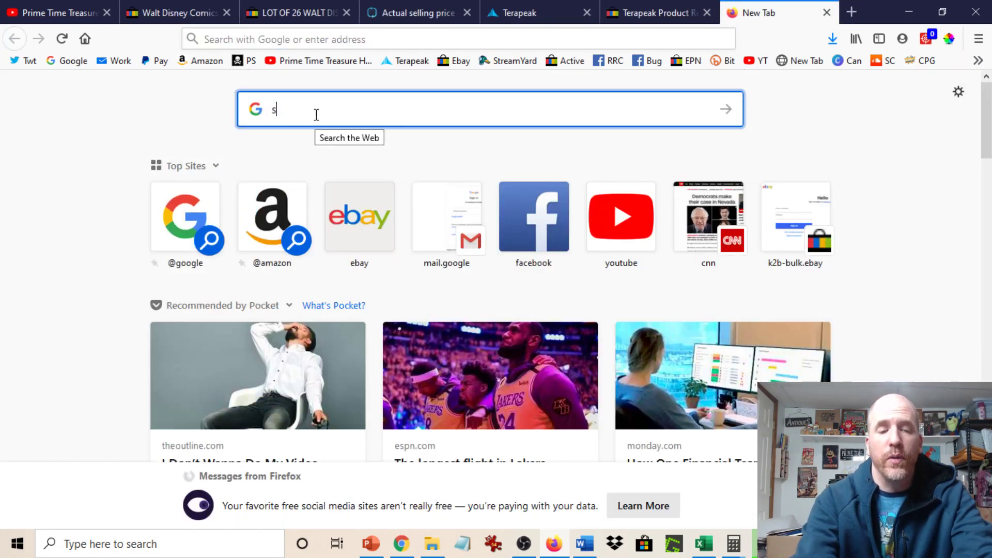
{"action": "type", "text": "ellhound"}
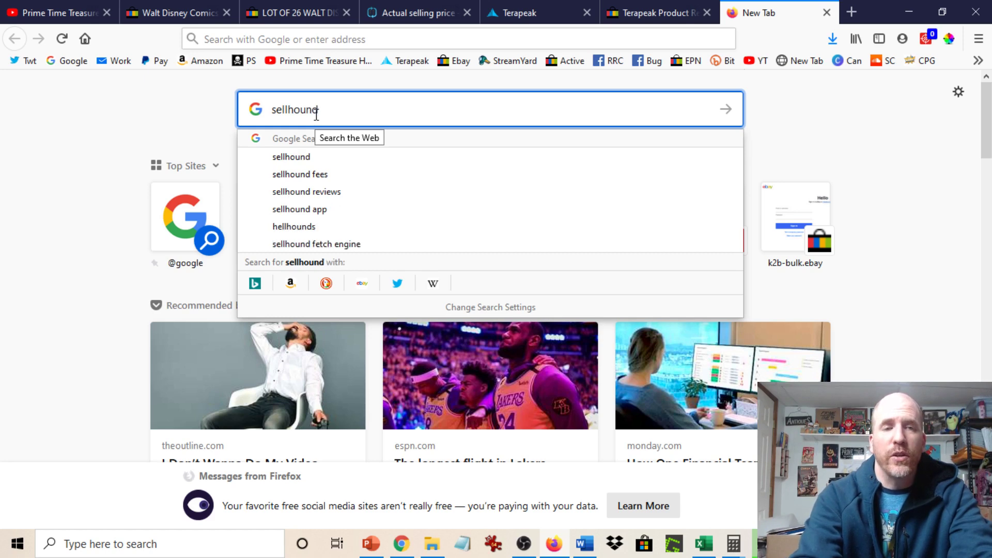
{"action": "key", "text": "Return"}
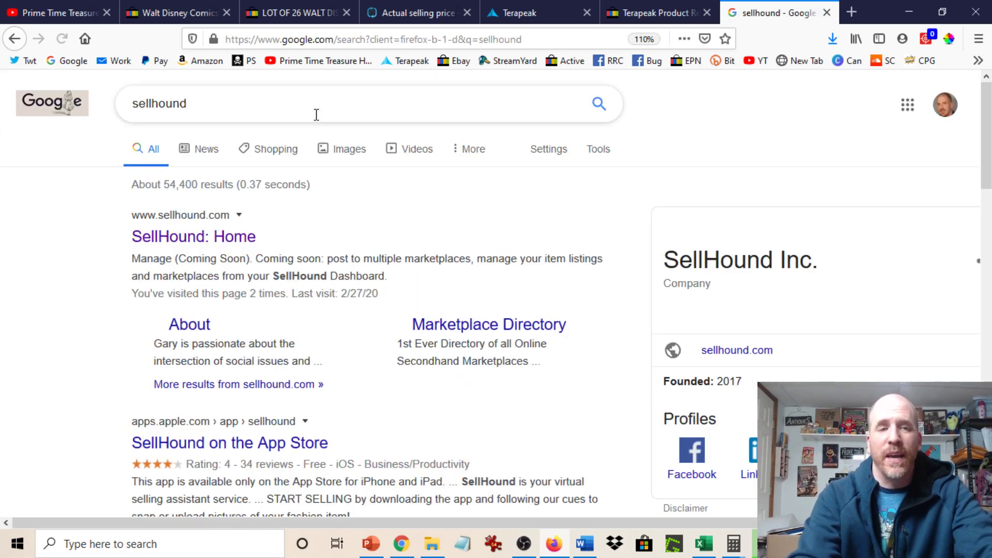
{"action": "left_click", "coordinate": [205, 246]}
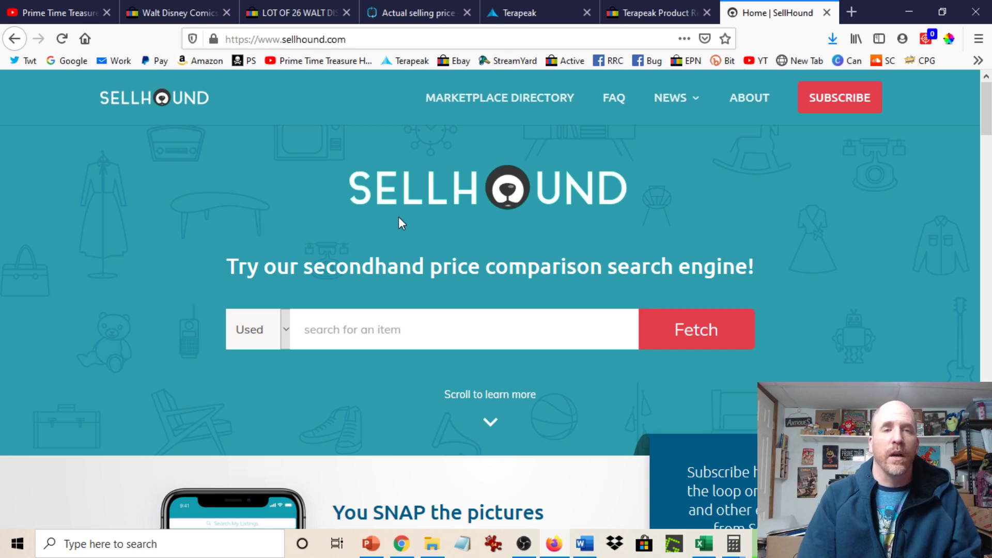
{"action": "left_click", "coordinate": [634, 13]}
- Confirm the ten comic lot sold for US $300.00, then return to the YouTube channel's top
{"action": "left_click", "coordinate": [519, 7]}
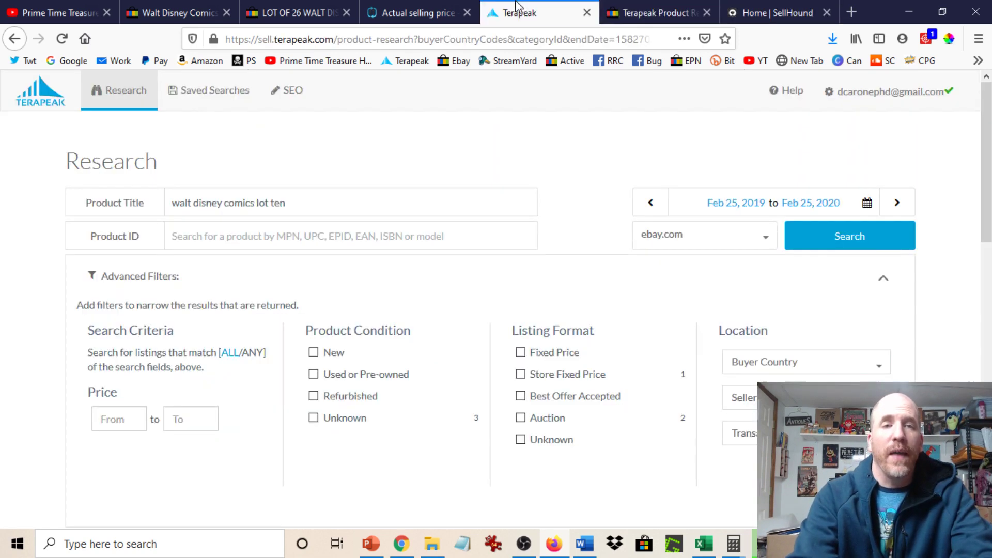
{"action": "left_click", "coordinate": [420, 15]}
{"action": "left_click", "coordinate": [277, 14]}
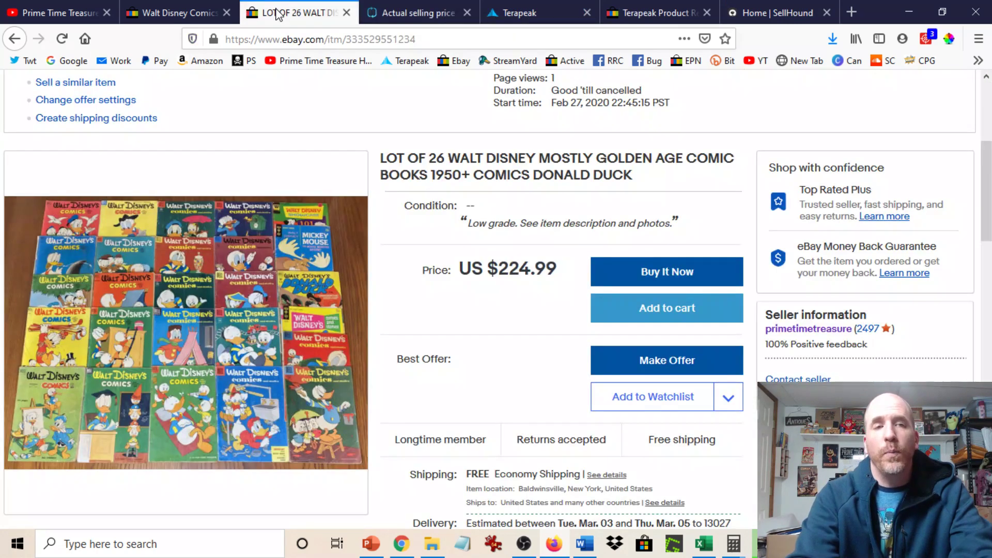
{"action": "left_click", "coordinate": [176, 14]}
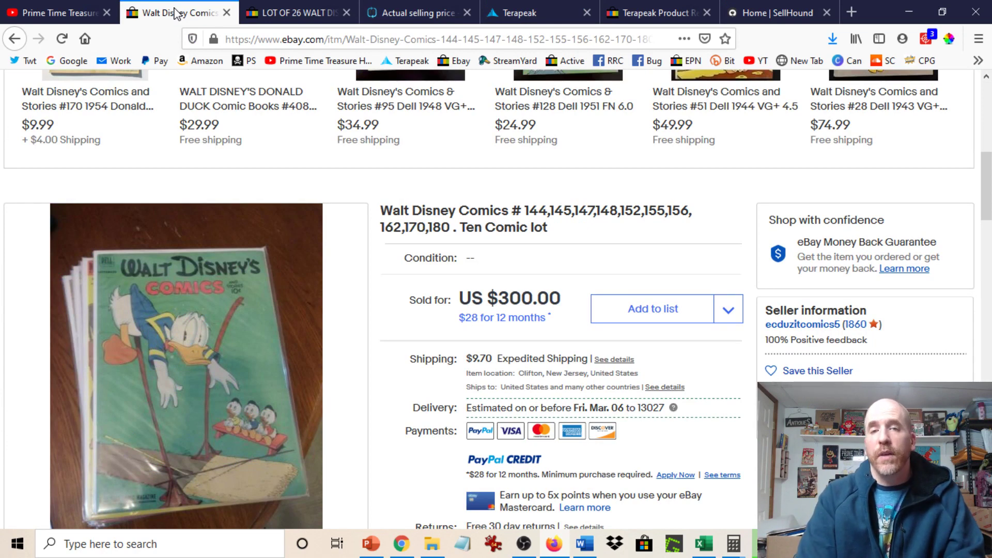
{"action": "left_click", "coordinate": [44, 12]}
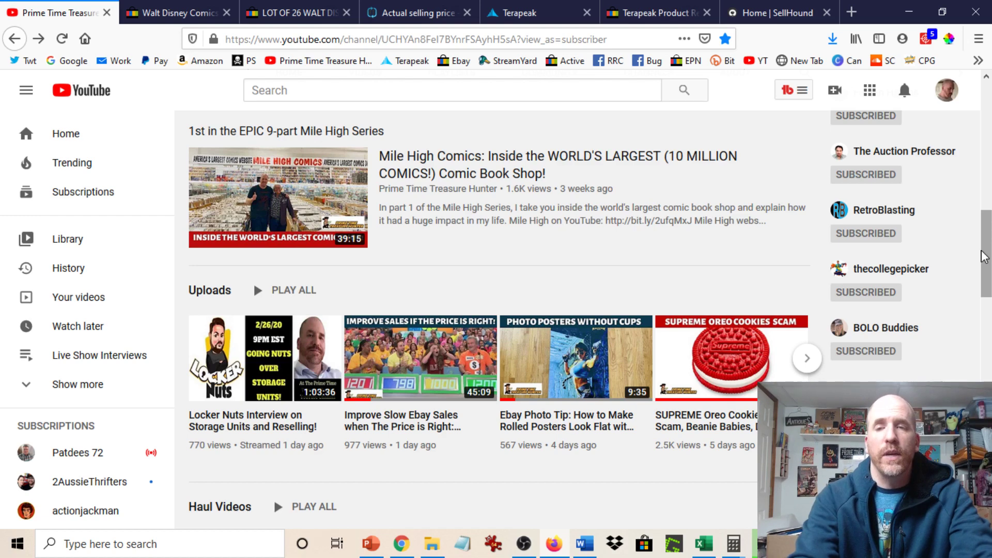
{"action": "left_click_drag", "start_coordinate": [988, 254], "coordinate": [978, 100]}
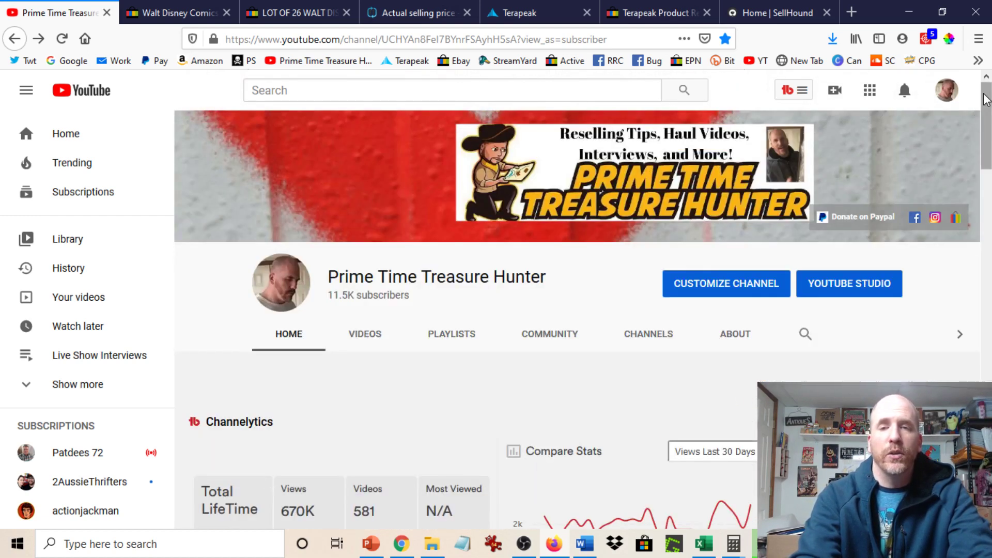